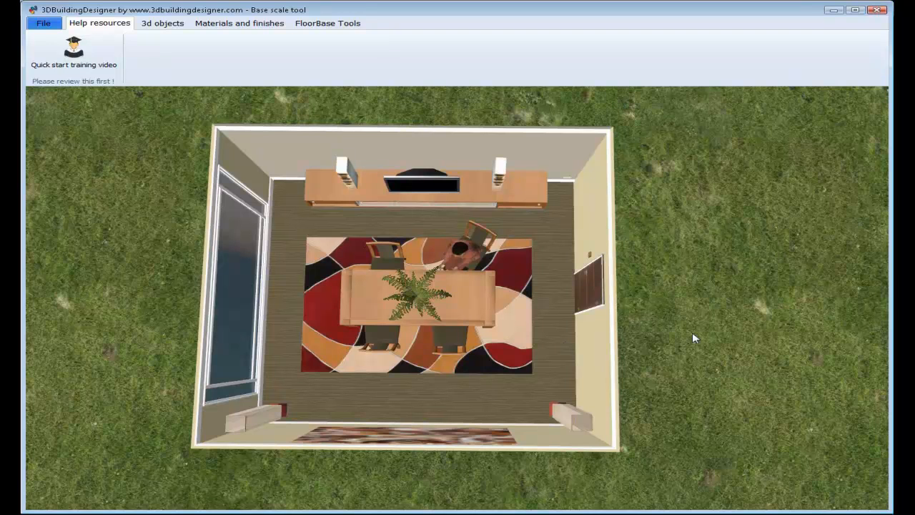
# - Examine the furnished room from above, up close at the dining table and from other angles, and restore the default view
pyautogui.rightClick(672, 349)
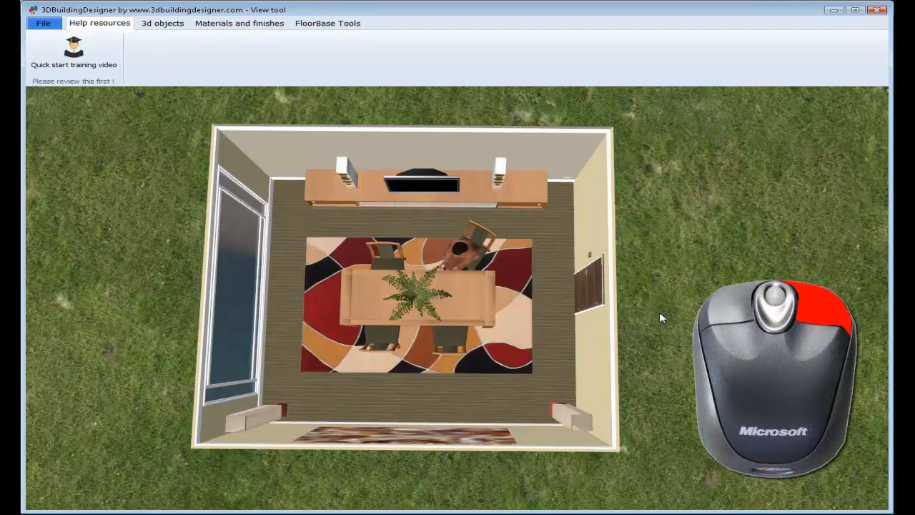
pyautogui.moveTo(660, 315)
pyautogui.mouseDown(button='right')
pyautogui.moveTo(506, 315)
pyautogui.moveTo(746, 315)
pyautogui.moveTo(526, 315)
pyautogui.moveTo(651, 315)
pyautogui.moveTo(662, 152)
pyautogui.moveTo(659, 312)
pyautogui.mouseUp(button='right')
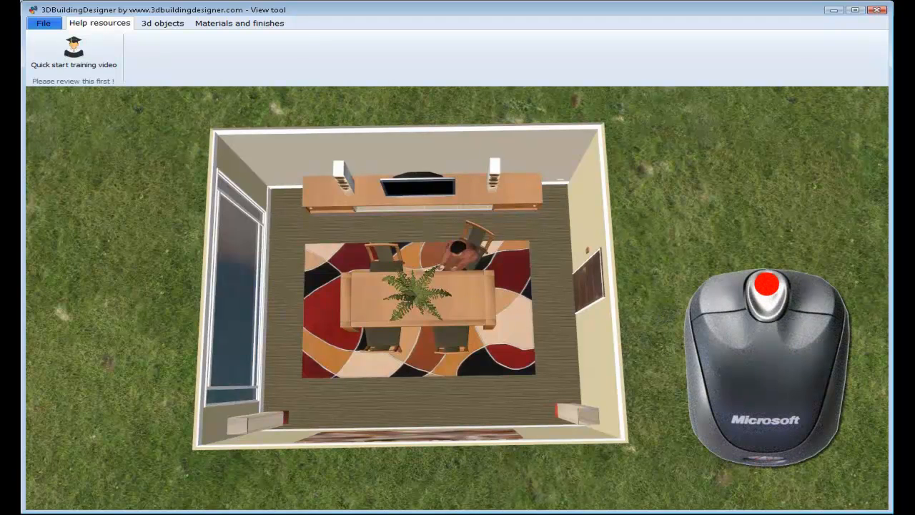
pyautogui.scroll(6, 454, 309)
pyautogui.scroll(5, 454, 309)
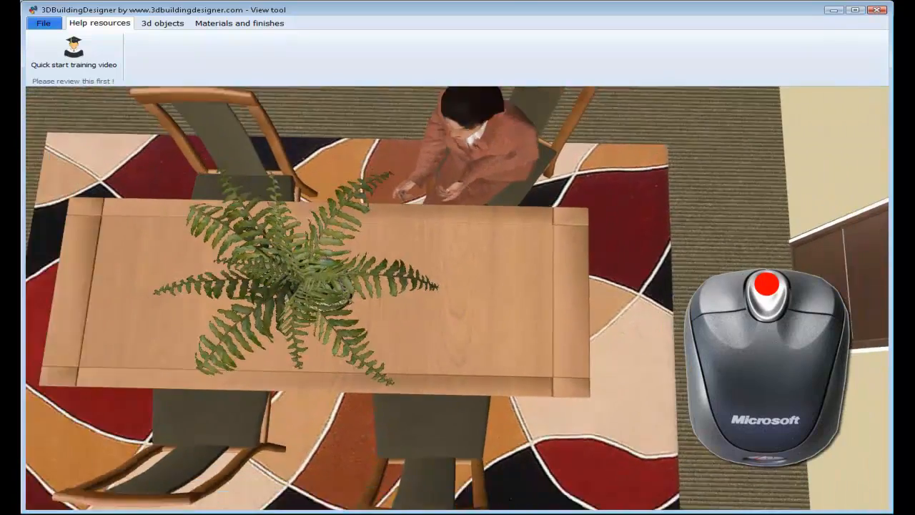
pyautogui.scroll(-10, 454, 308)
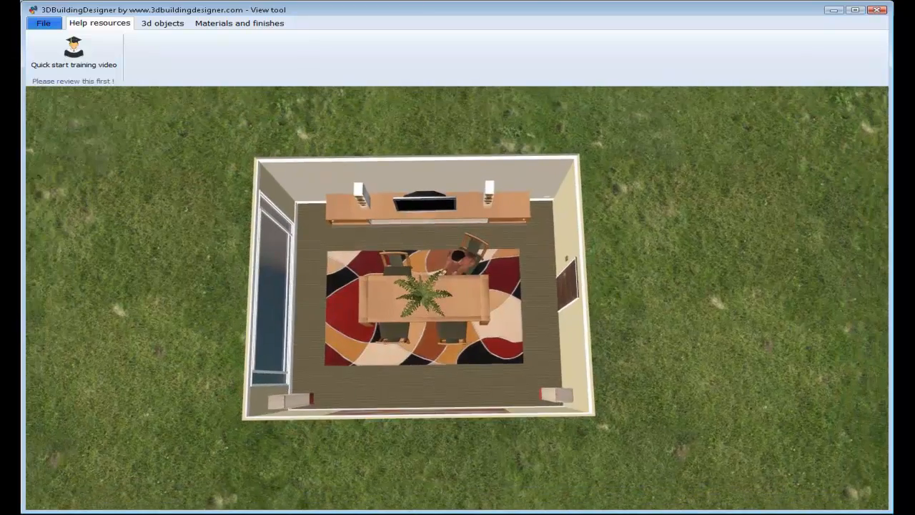
pyautogui.moveTo(454, 308); pyautogui.dragTo(456, 343)
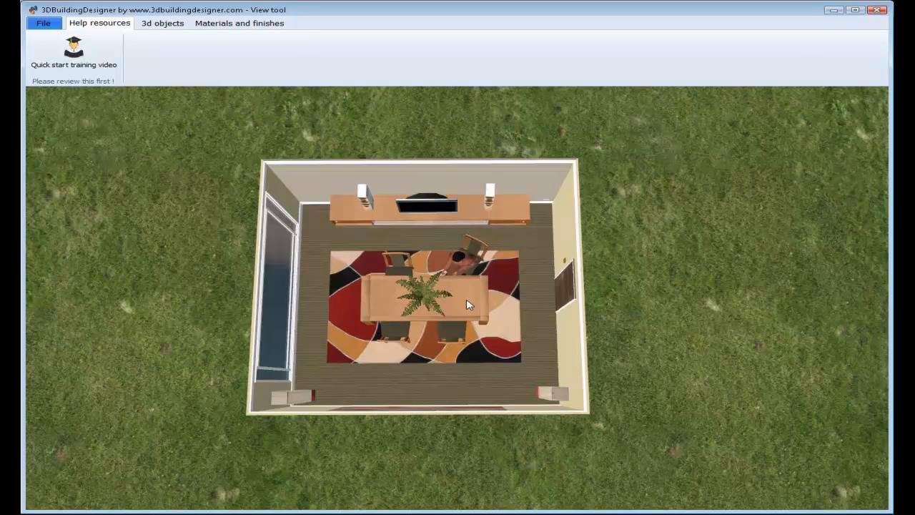
pyautogui.moveTo(467, 300); pyautogui.dragTo(464, 141, button='right')
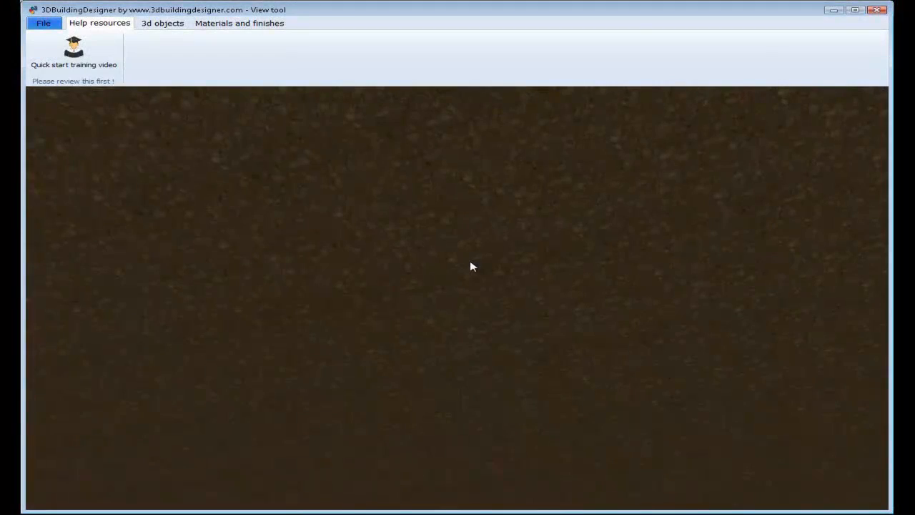
pyautogui.press('Home')
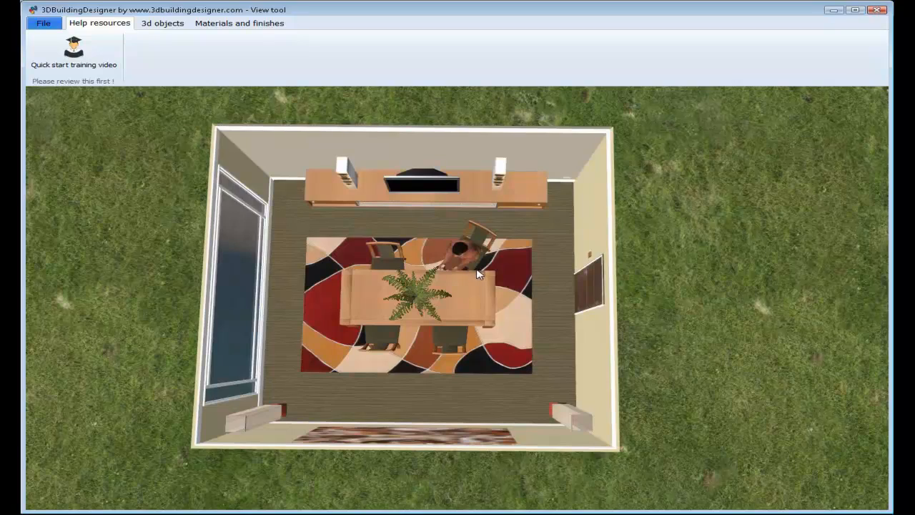
# - Examine the room from its corners and front, including a close view of the dining table and fern
pyautogui.moveTo(429, 300); pyautogui.dragTo(266, 241)
pyautogui.scroll(8, 457, 298)
pyautogui.scroll(-8, 458, 298)
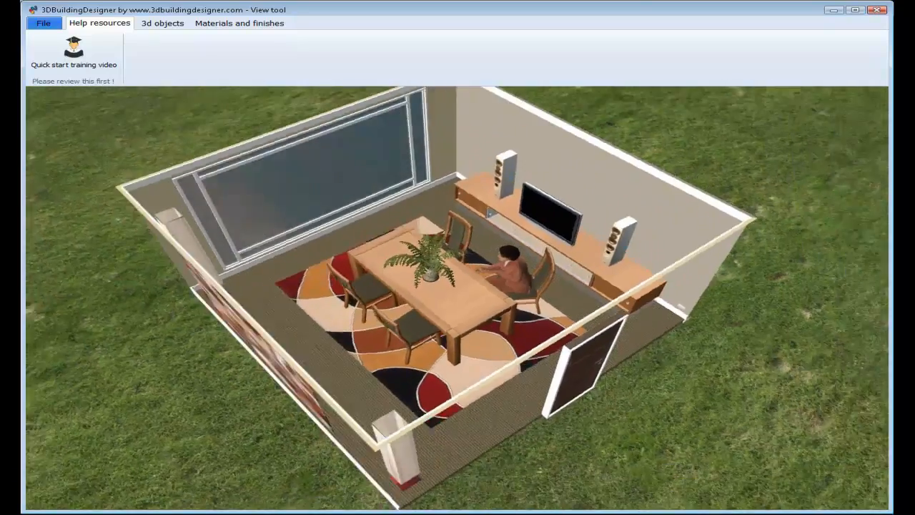
pyautogui.moveTo(400, 298); pyautogui.dragTo(536, 295)
pyautogui.scroll(6, 458, 297)
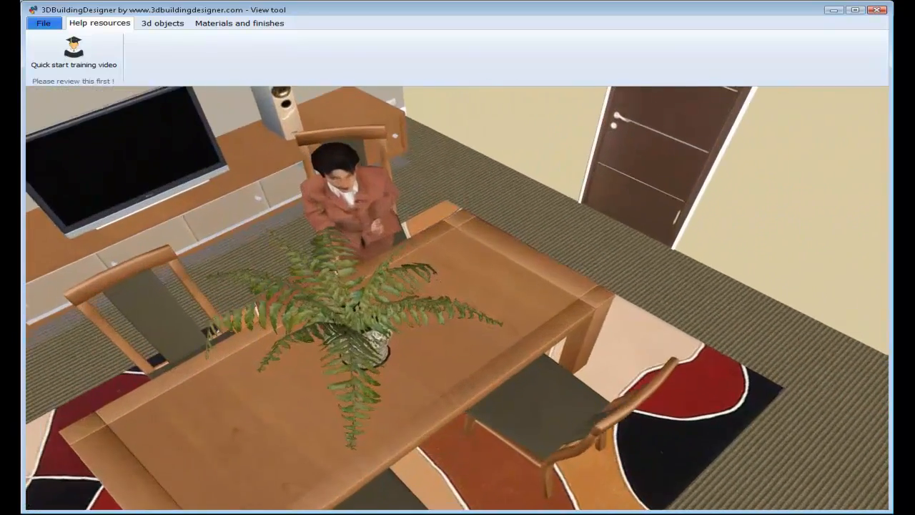
pyautogui.scroll(-8, 458, 298)
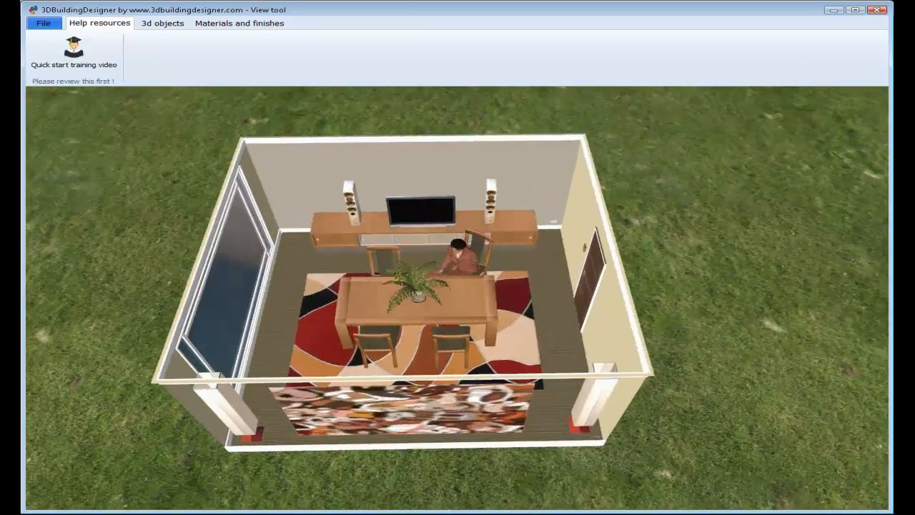
pyautogui.moveTo(457, 297)
pyautogui.mouseDown()
pyautogui.moveTo(440, 299)
pyautogui.moveTo(454, 360)
pyautogui.moveTo(458, 300)
pyautogui.mouseUp()
pyautogui.moveTo(459, 269); pyautogui.dragTo(460, 251)
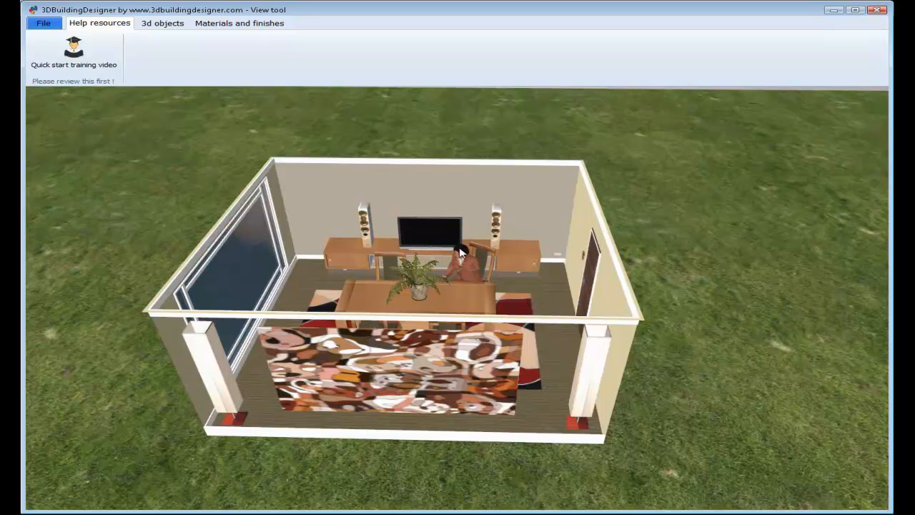
# - Set the view pivot on each of the two speakers in turn and inspect the one nearest the window up close
pyautogui.doubleClick(499, 225)
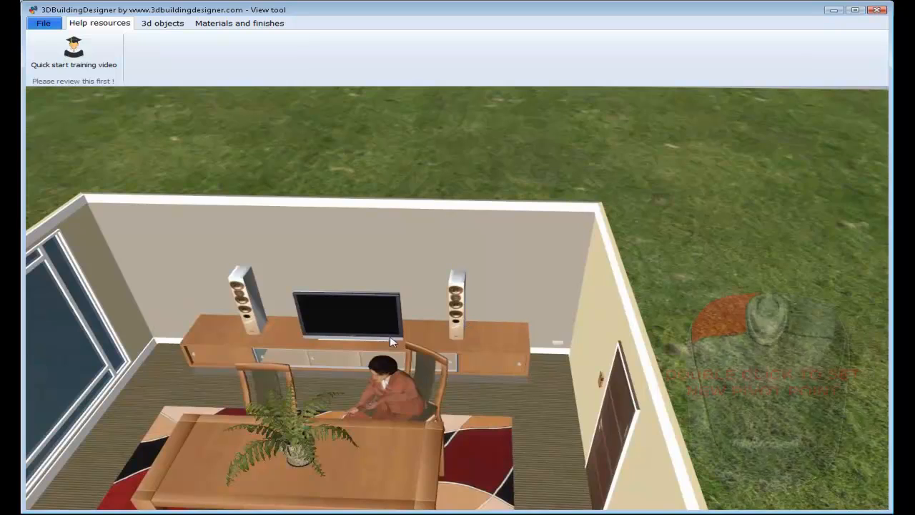
pyautogui.doubleClick(248, 315)
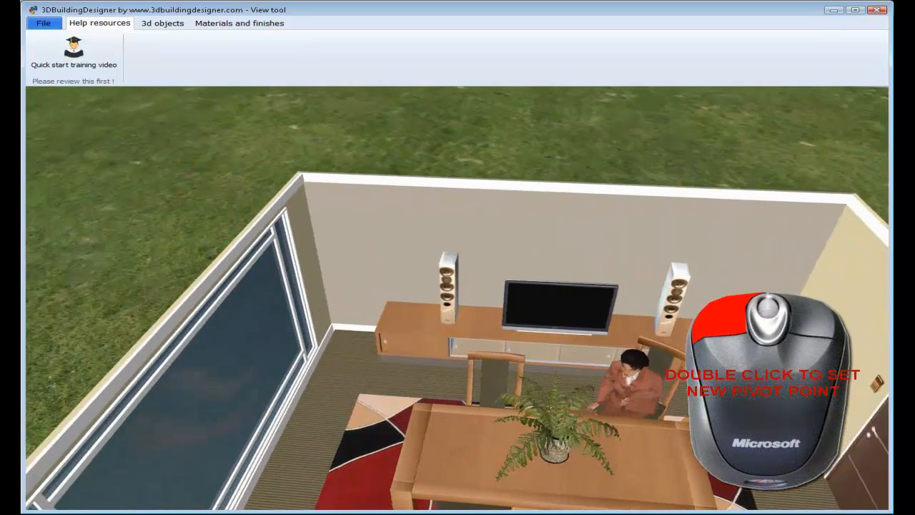
pyautogui.scroll(4, 457, 286)
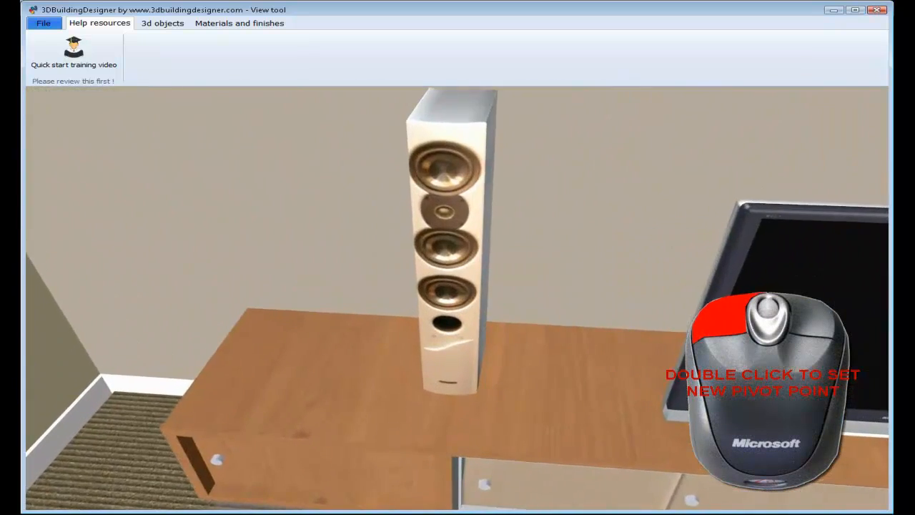
pyautogui.scroll(-8, 456, 286)
pyautogui.scroll(-3, 411, 309)
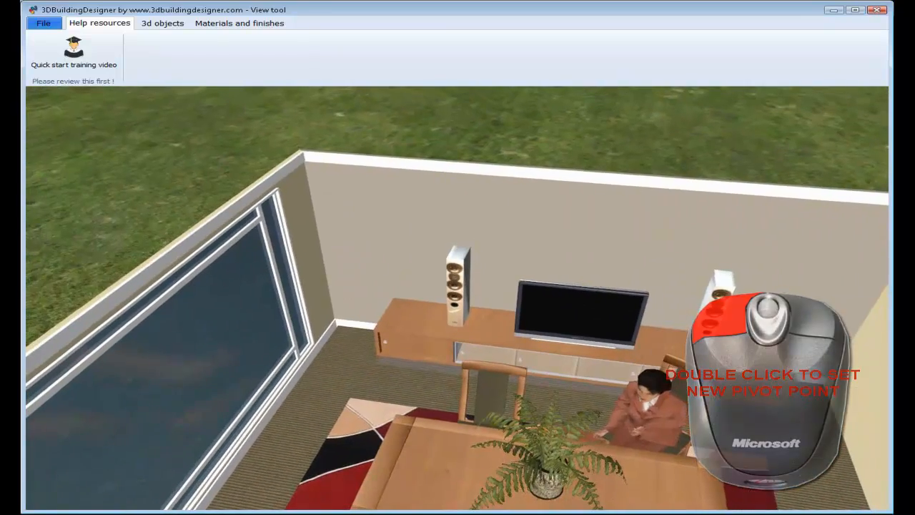
# - Set the view pivot on the wall power outlet and on the alarm keypad beside the door, inspecting each up close
pyautogui.doubleClick(815, 374)
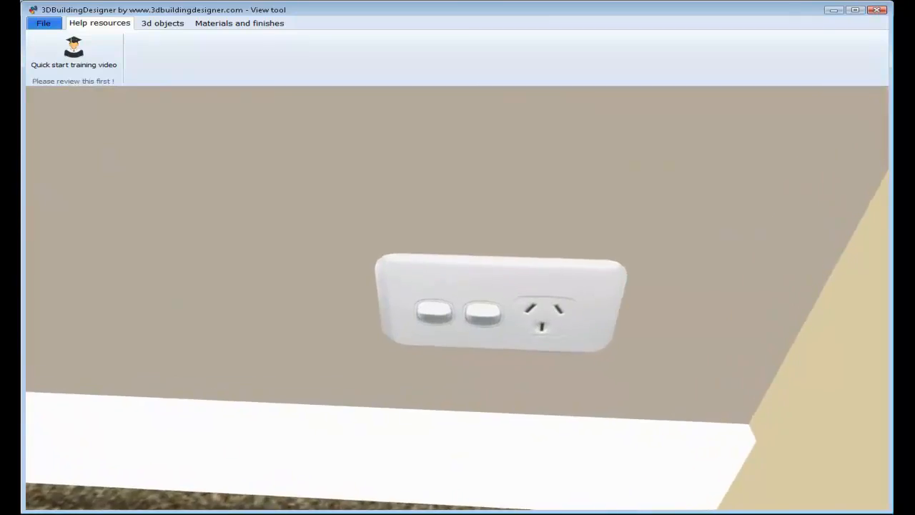
pyautogui.scroll(-5, 277, 375)
pyautogui.scroll(-5, 622, 327)
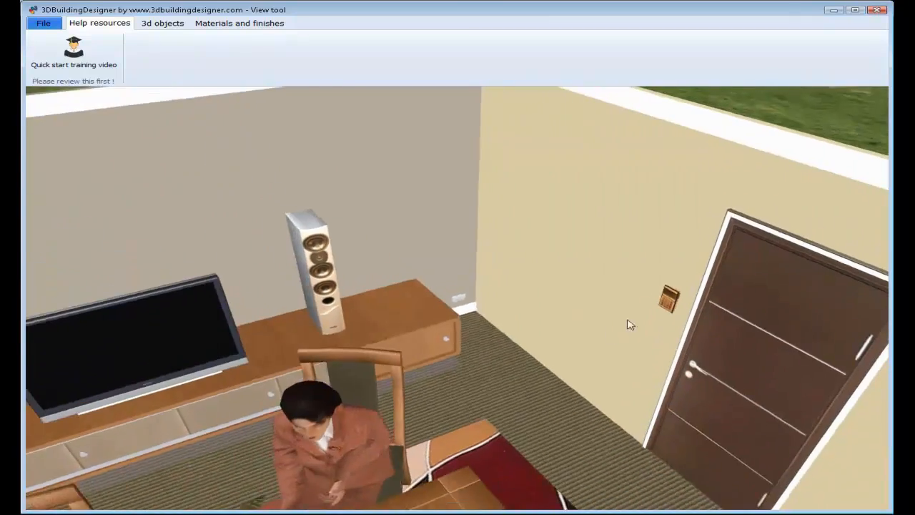
pyautogui.moveTo(623, 327); pyautogui.dragTo(669, 302)
pyautogui.doubleClick(545, 274)
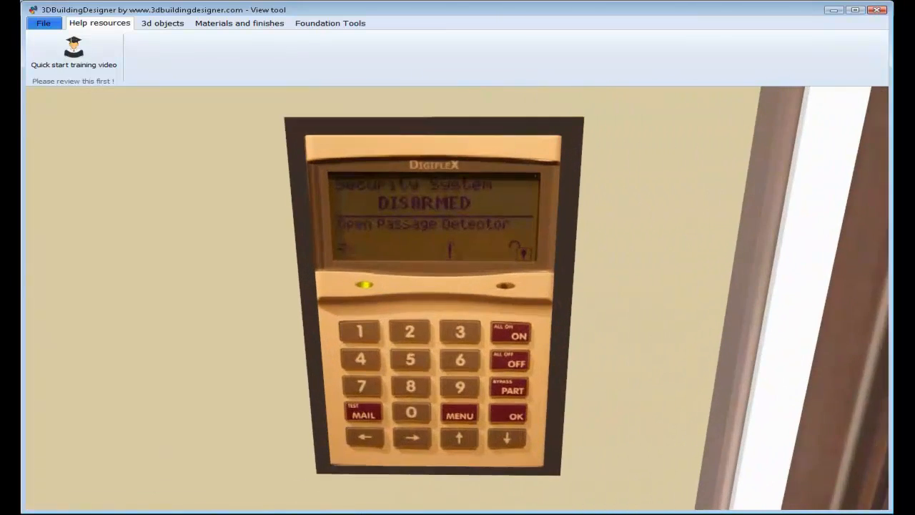
pyautogui.scroll(-5, 485, 318)
pyautogui.scroll(-5, 504, 345)
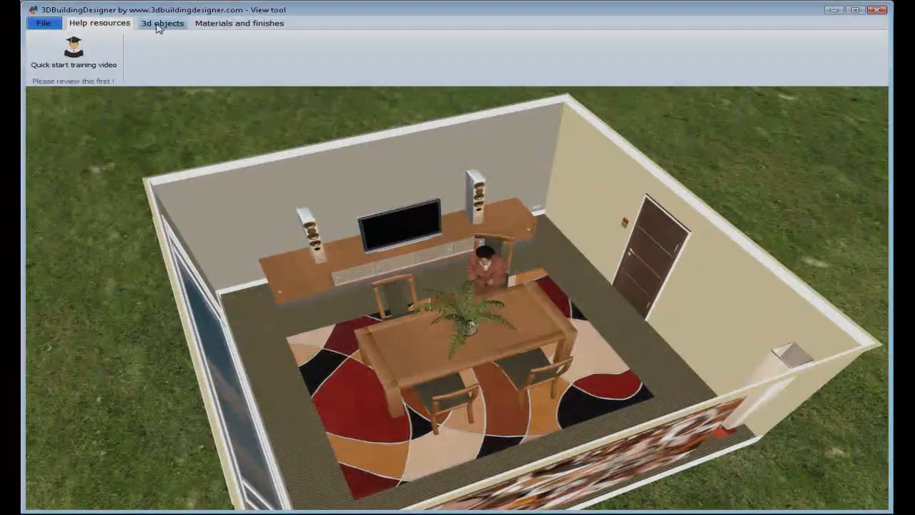
pyautogui.click(159, 25)
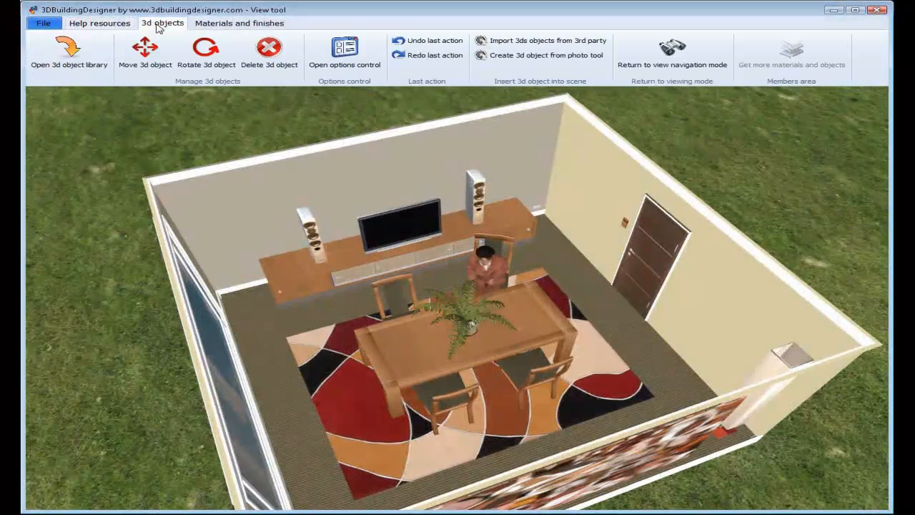
pyautogui.click(219, 26)
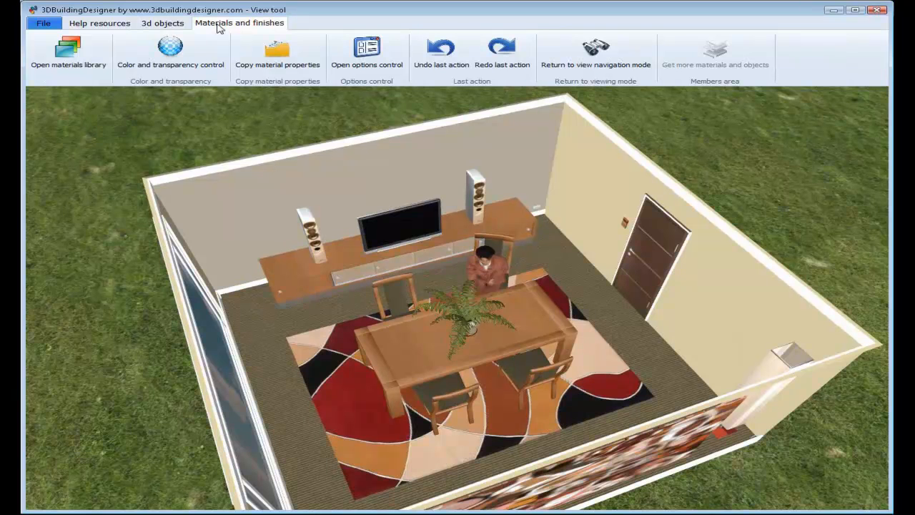
pyautogui.click(169, 27)
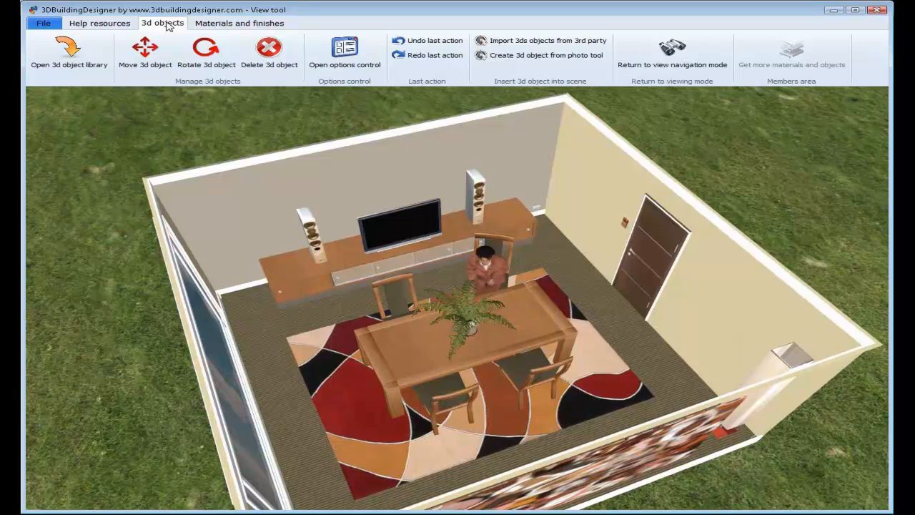
pyautogui.click(120, 27)
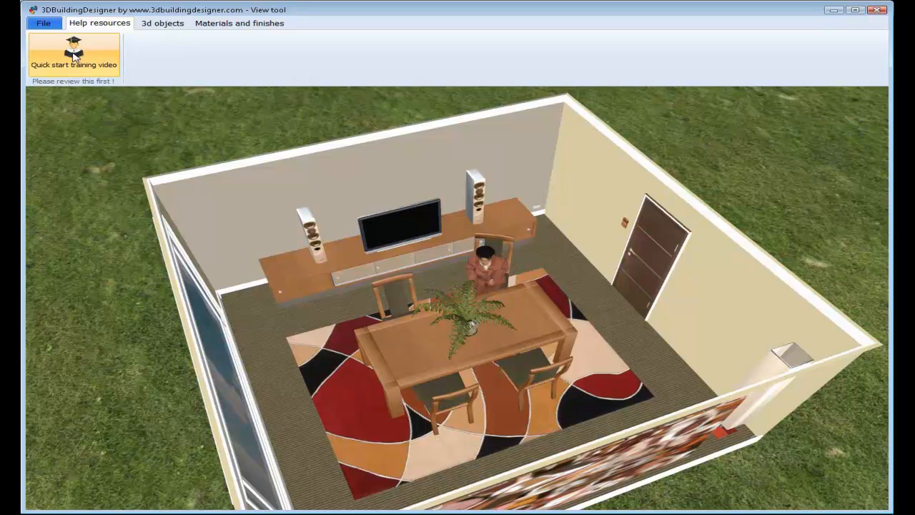
# - Look through the living area pack categories in the 3D object library and close it
pyautogui.click(157, 27)
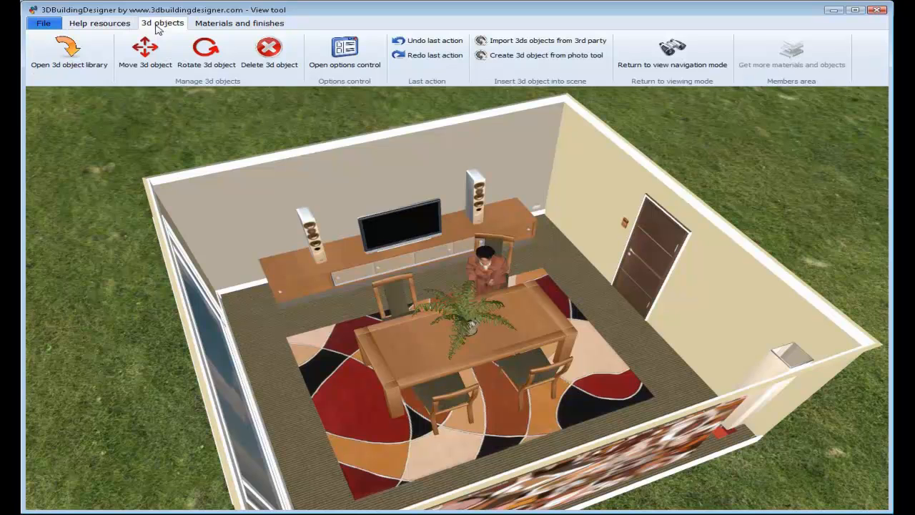
pyautogui.click(56, 55)
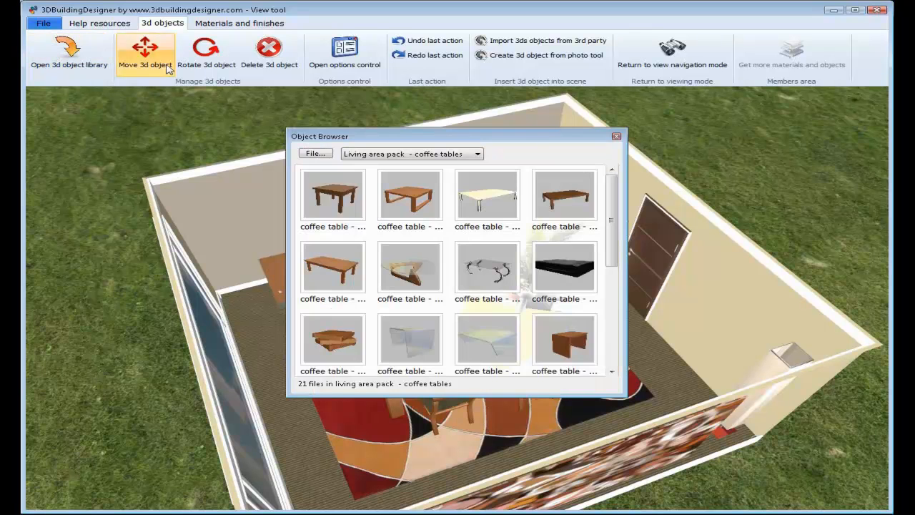
pyautogui.click(472, 156)
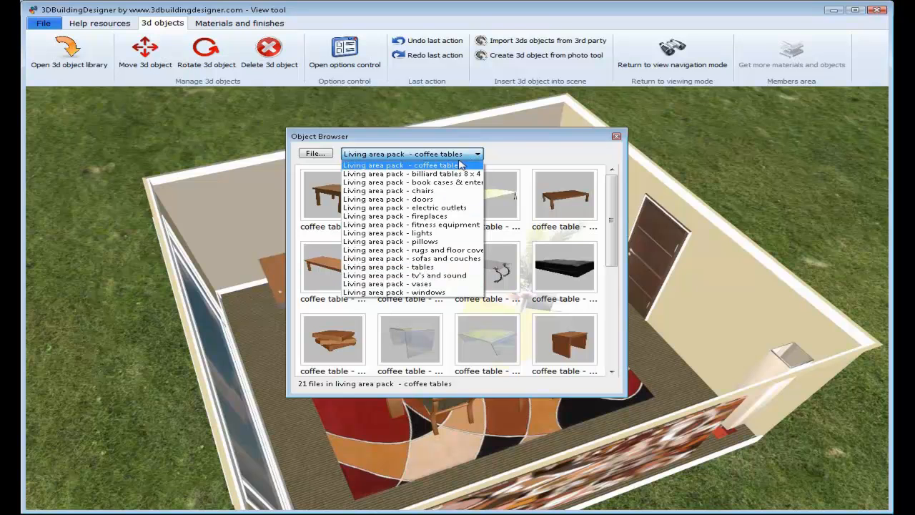
pyautogui.click(618, 139)
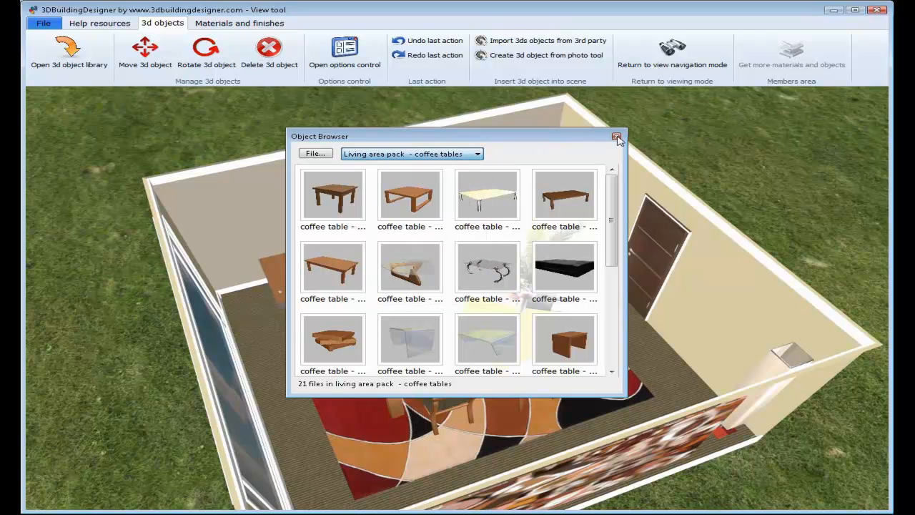
pyautogui.click(618, 139)
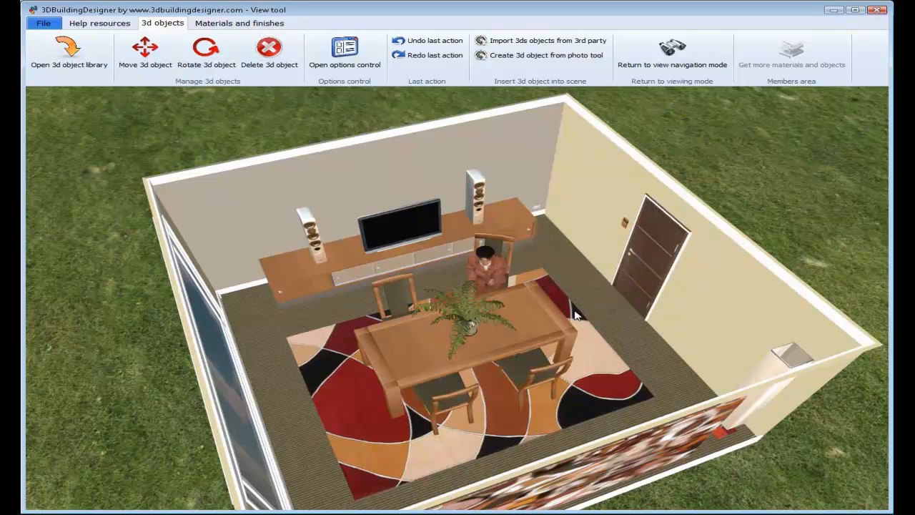
# - Insert chair style 1 from the living area pack's chairs on the rug at the table end nearest the door
pyautogui.scroll(3, 576, 314)
pyautogui.moveTo(572, 311); pyautogui.dragTo(408, 386, button='middle')
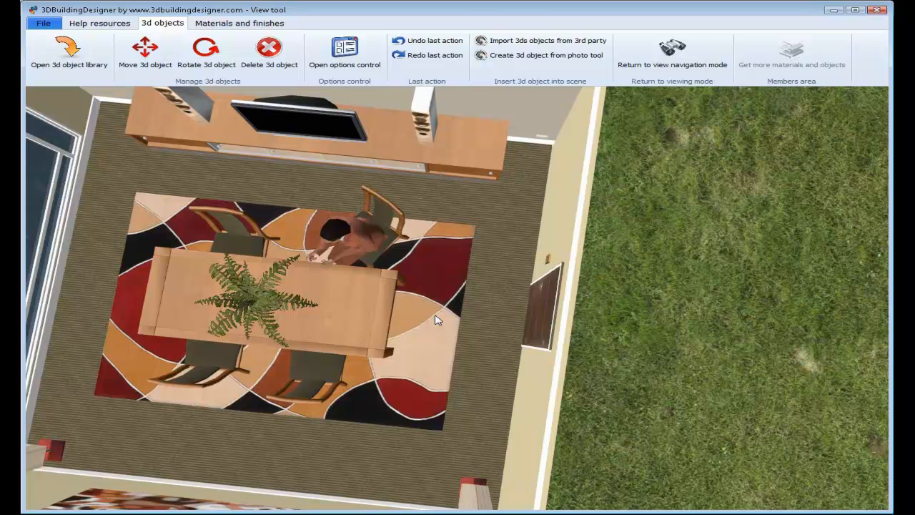
pyautogui.click(67, 56)
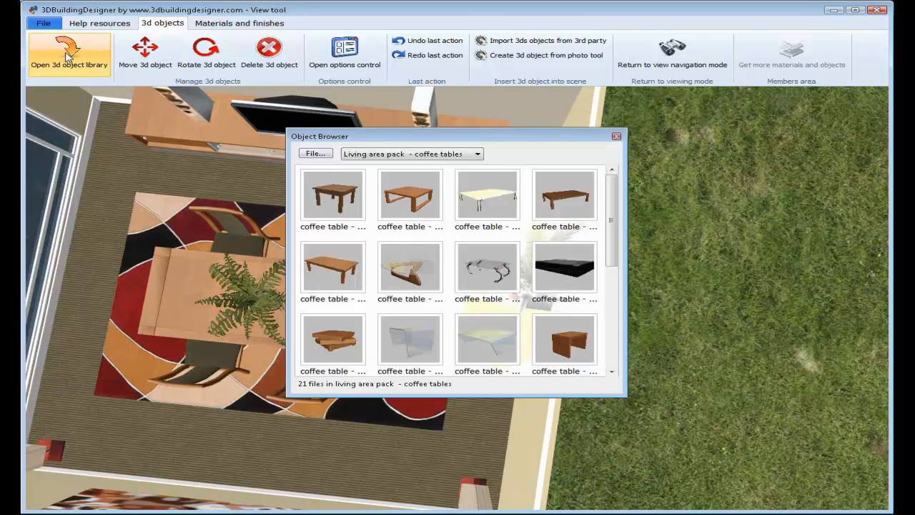
pyautogui.moveTo(397, 141); pyautogui.dragTo(114, 125)
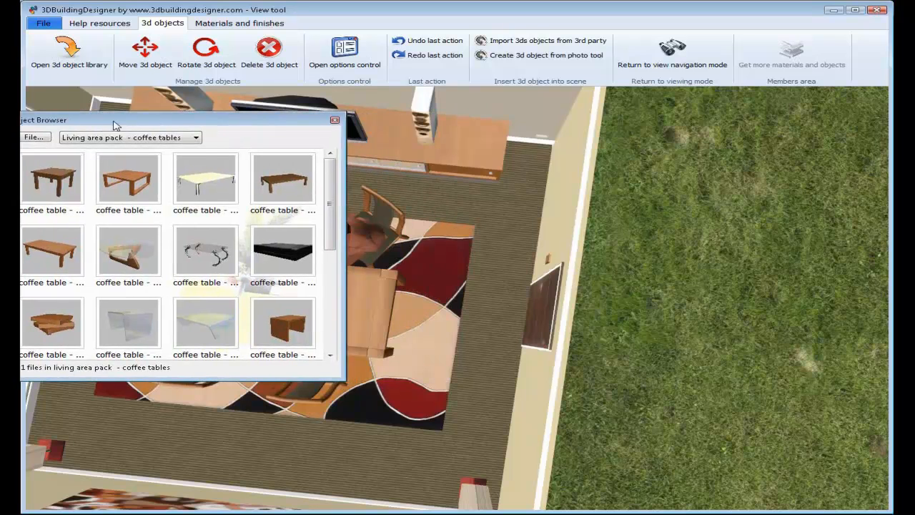
pyautogui.click(175, 138)
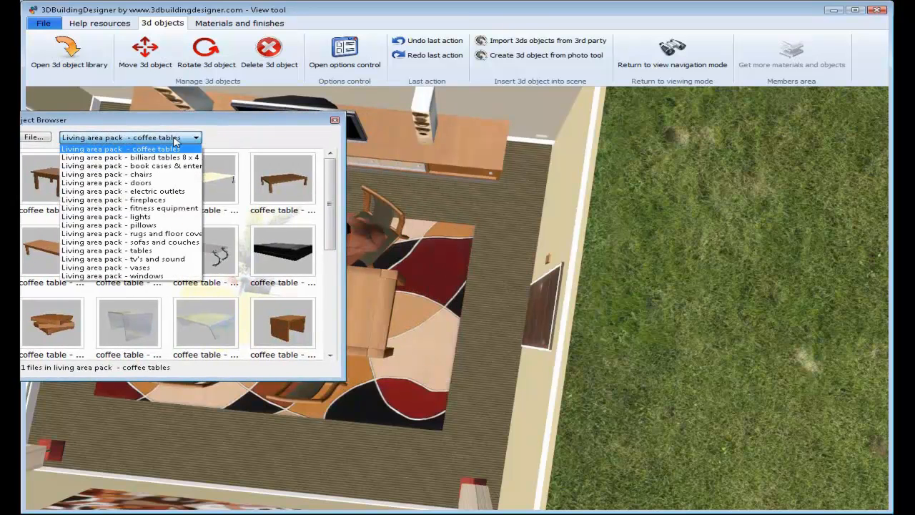
pyautogui.click(150, 177)
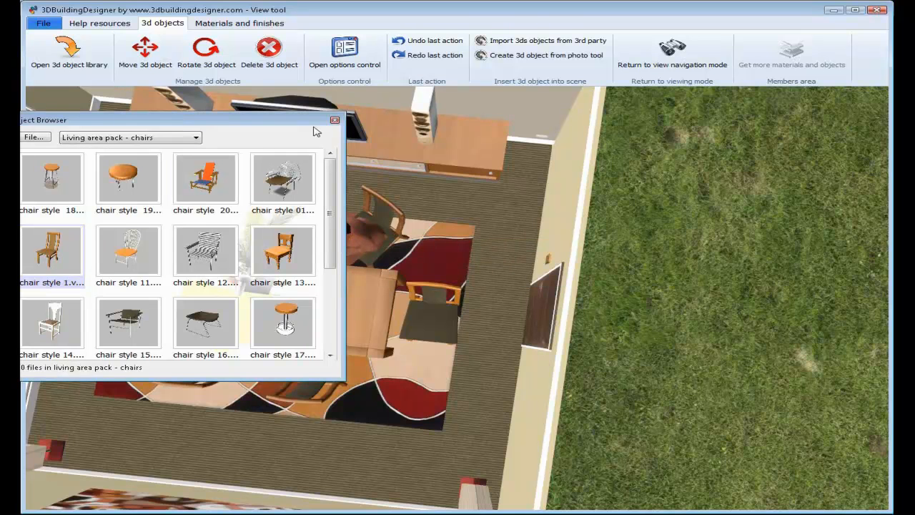
pyautogui.click(335, 122)
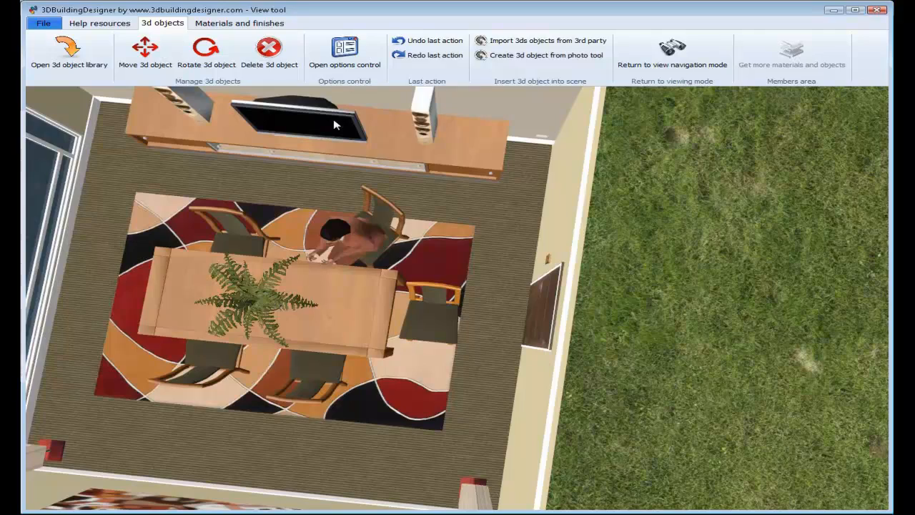
pyautogui.moveTo(428, 332); pyautogui.dragTo(441, 266, button='right')
pyautogui.scroll(5, 451, 315)
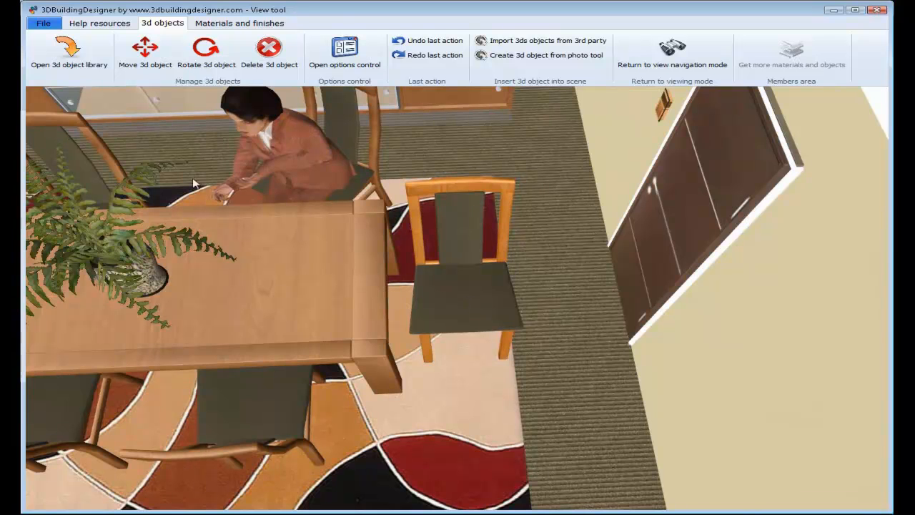
# - Move the new chair closer to the table end and rotate it to face the table
pyautogui.click(144, 47)
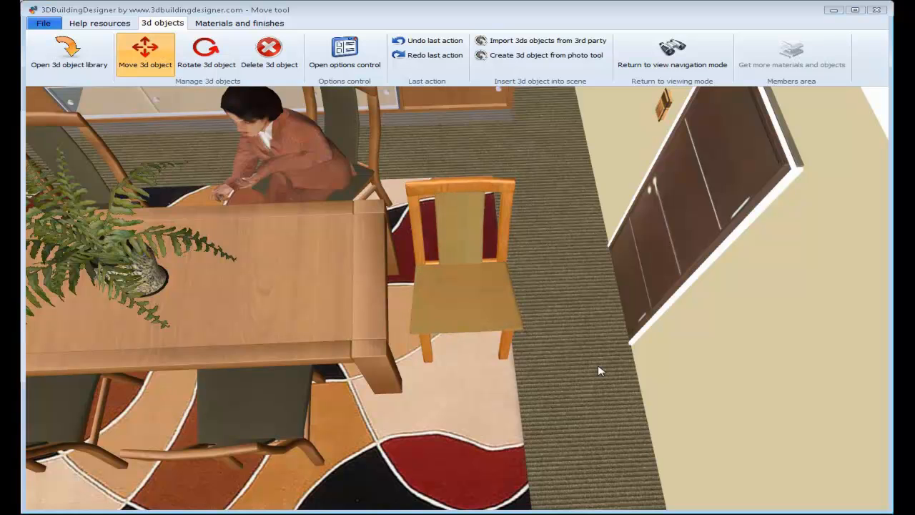
pyautogui.moveTo(464, 316)
pyautogui.mouseDown()
pyautogui.moveTo(459, 234)
pyautogui.moveTo(469, 425)
pyautogui.moveTo(613, 429)
pyautogui.moveTo(525, 418)
pyautogui.moveTo(462, 313)
pyautogui.mouseUp()
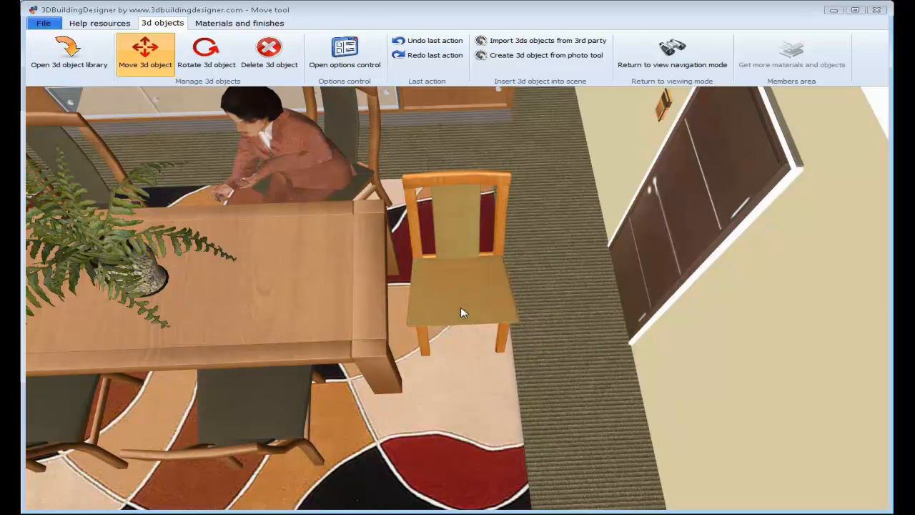
pyautogui.moveTo(461, 312)
pyautogui.mouseDown()
pyautogui.moveTo(450, 211)
pyautogui.moveTo(457, 337)
pyautogui.moveTo(589, 335)
pyautogui.moveTo(586, 271)
pyautogui.moveTo(571, 233)
pyautogui.moveTo(451, 224)
pyautogui.moveTo(439, 288)
pyautogui.moveTo(458, 326)
pyautogui.mouseUp()
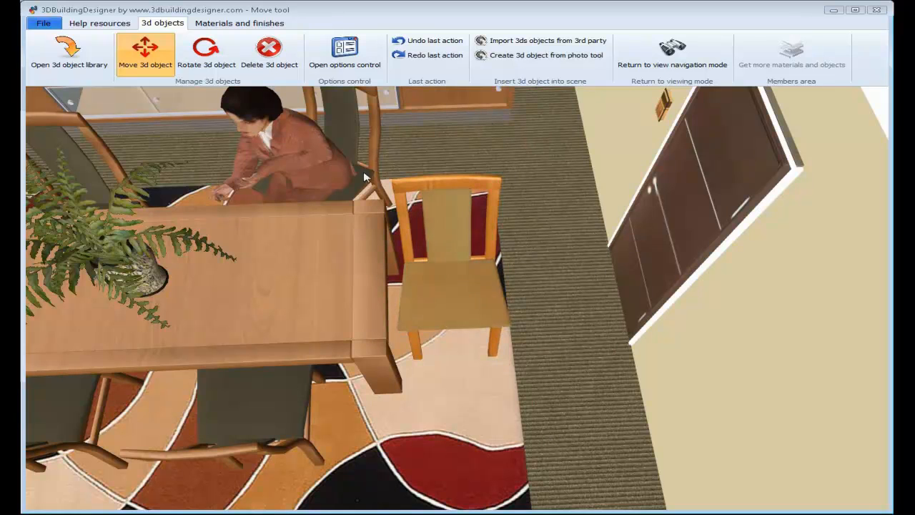
pyautogui.click(199, 56)
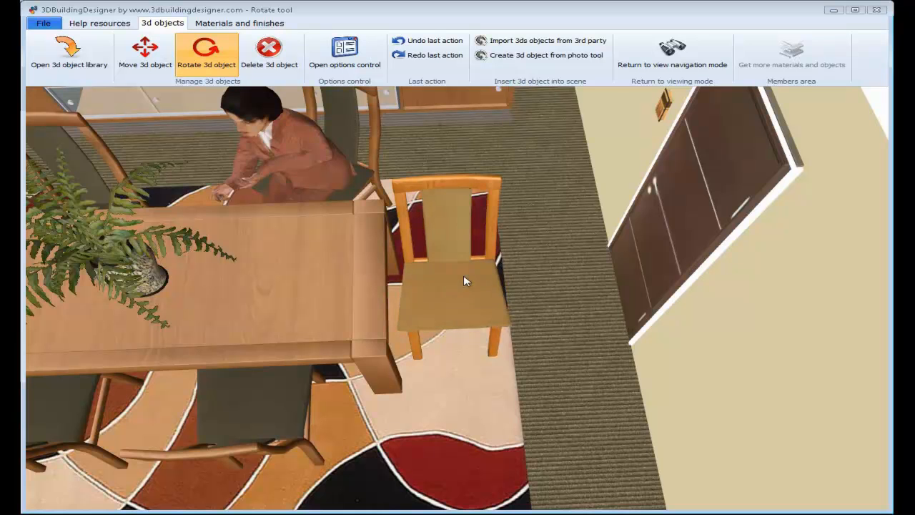
pyautogui.moveTo(491, 292); pyautogui.dragTo(271, 309)
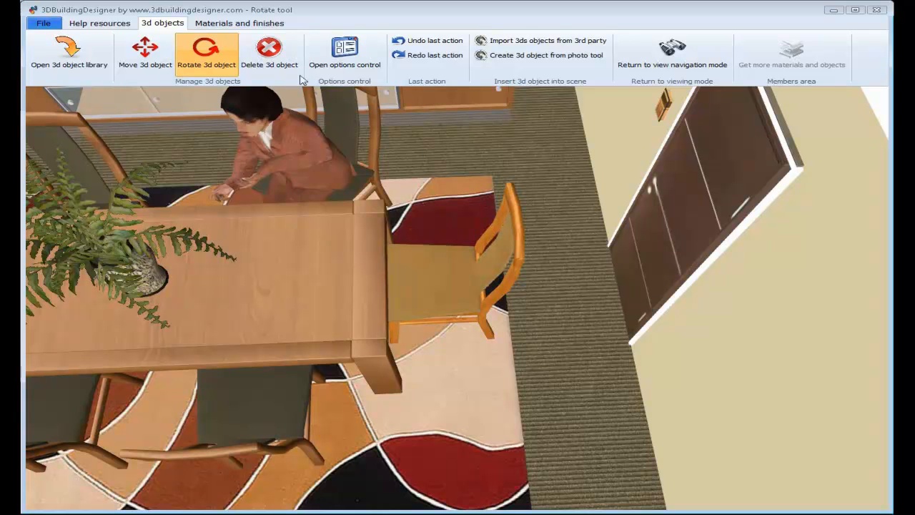
# - Delete the new chair at the table end nearest the door and return to viewing the table area
pyautogui.click(268, 48)
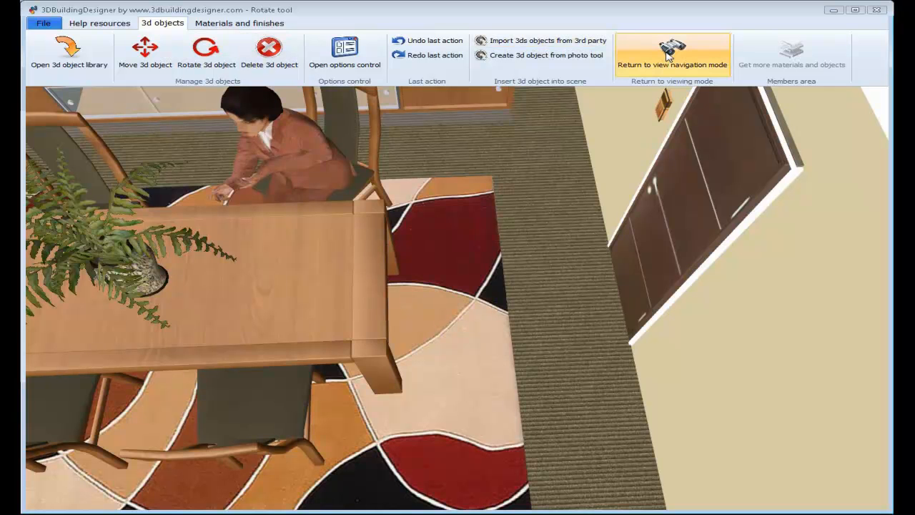
pyautogui.moveTo(259, 279)
pyautogui.mouseDown()
pyautogui.moveTo(451, 299)
pyautogui.moveTo(436, 275)
pyautogui.moveTo(365, 249)
pyautogui.moveTo(272, 278)
pyautogui.mouseUp()
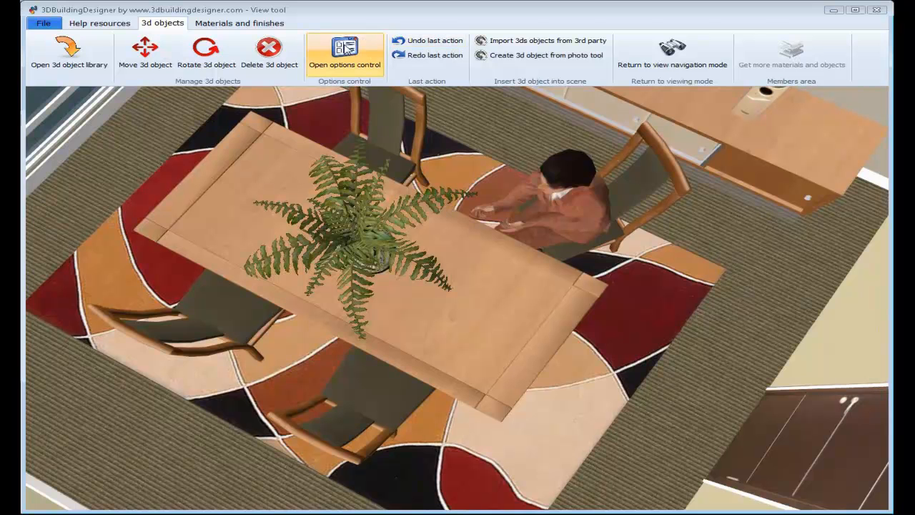
# - Open the object options and look through the Material, Wrap and General settings
pyautogui.click(346, 48)
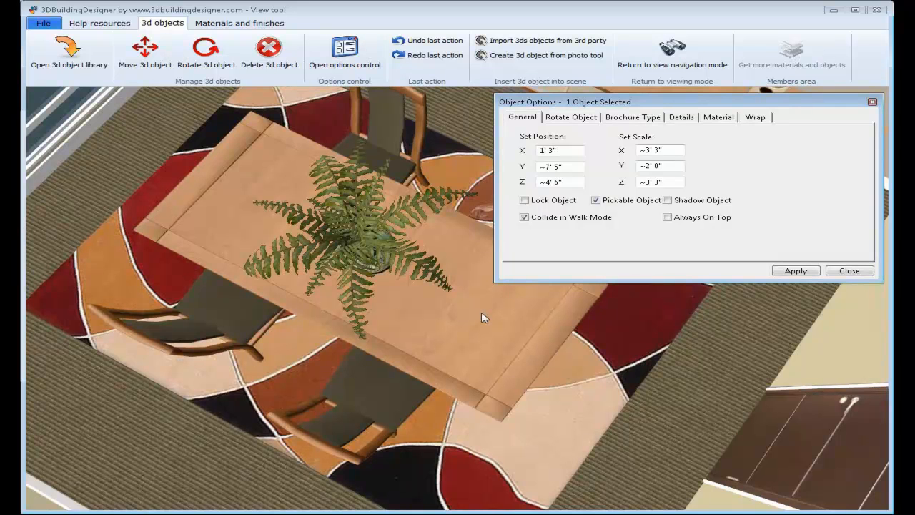
pyautogui.click(719, 118)
pyautogui.click(757, 119)
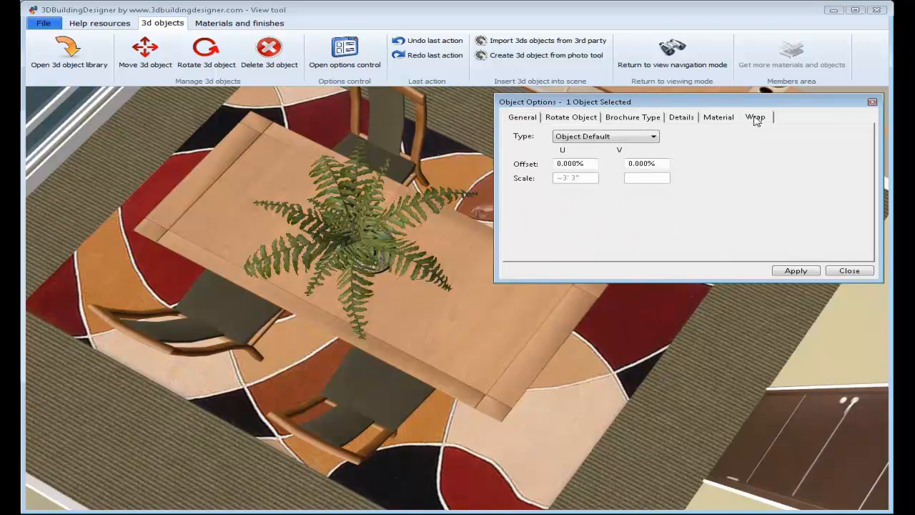
pyautogui.click(524, 119)
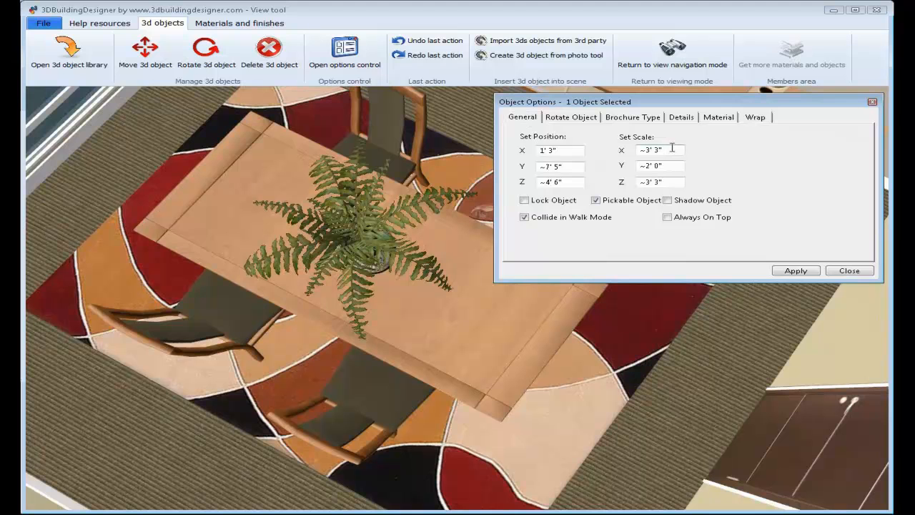
# - Set the dining table's X scale to 5' 0"
pyautogui.moveTo(665, 151); pyautogui.dragTo(594, 150)
pyautogui.write('5\' 0"')
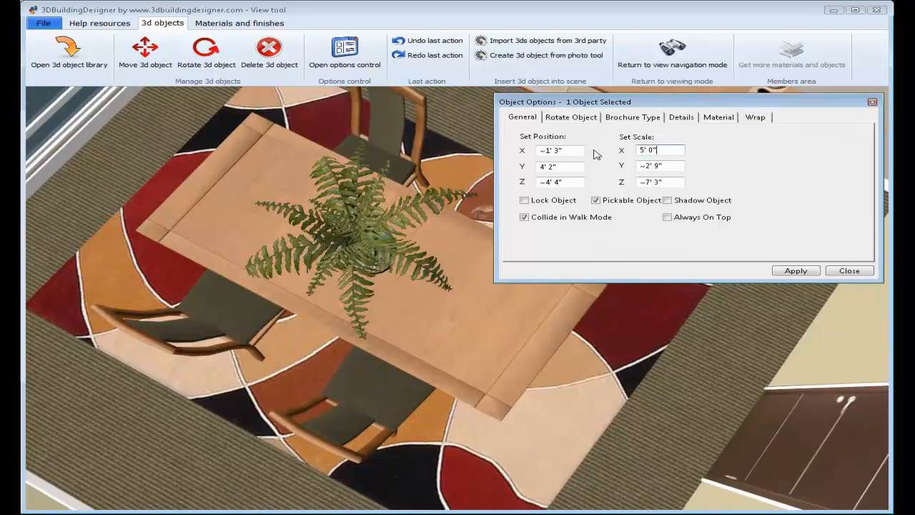
pyautogui.press('Return')
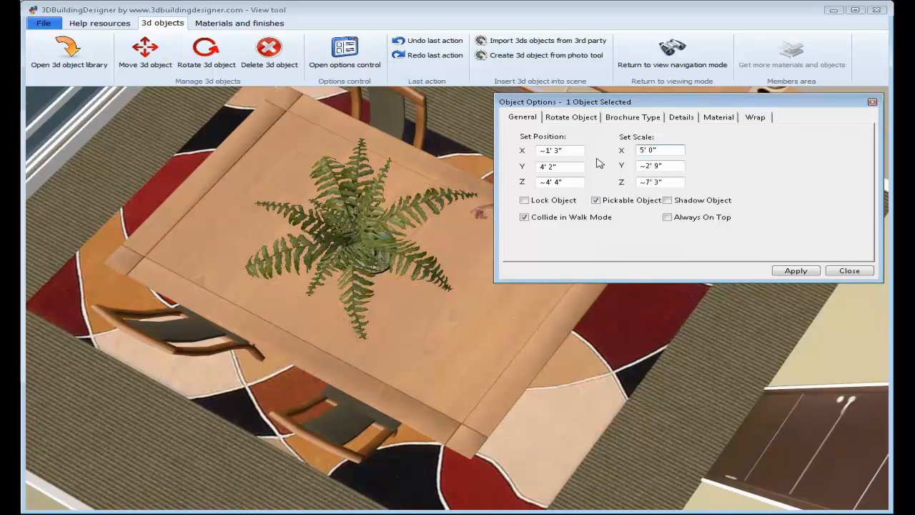
# - Set the dining table's X scale to 4' 0"
pyautogui.moveTo(668, 150); pyautogui.dragTo(607, 151)
pyautogui.write('4\' 0"')
pyautogui.press('Return')
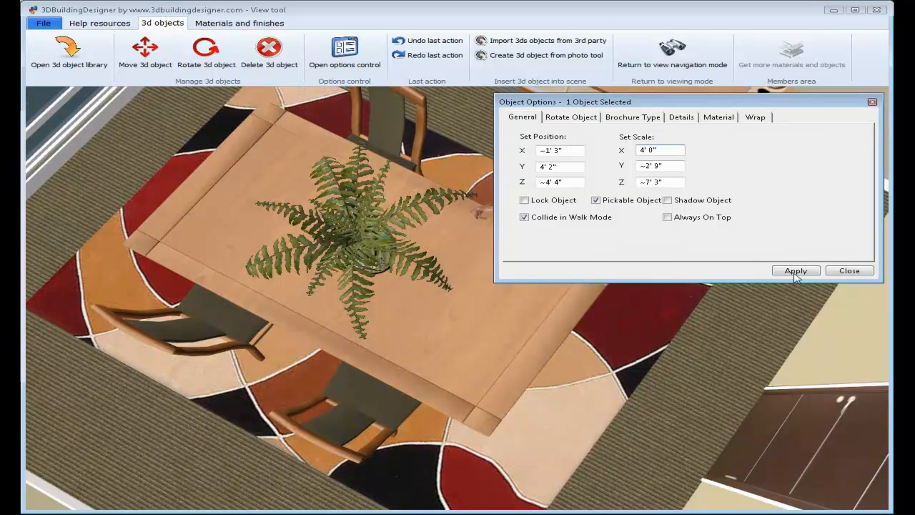
# - Set the dining table's X scale to 3' 0", apply it and close the object options
pyautogui.moveTo(658, 150); pyautogui.dragTo(616, 150)
pyautogui.write('3\' 0"')
pyautogui.press('Return')
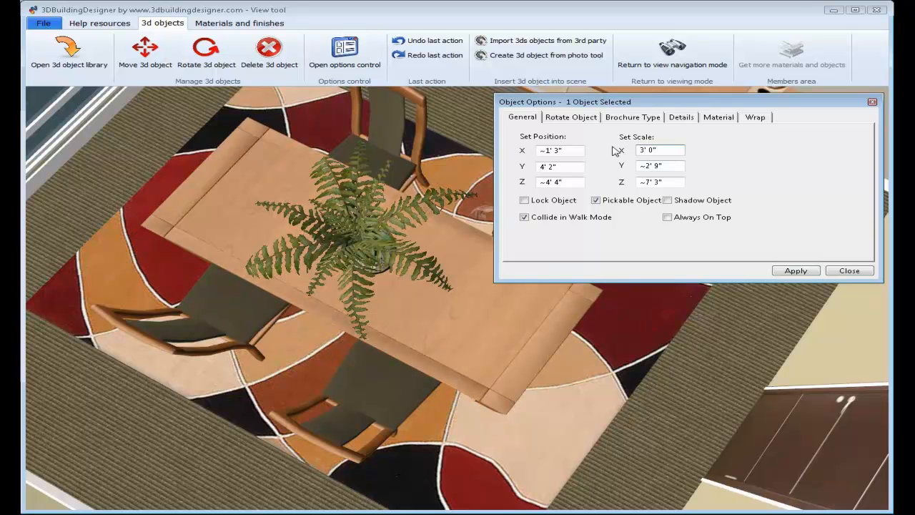
pyautogui.click(797, 274)
pyautogui.click(850, 271)
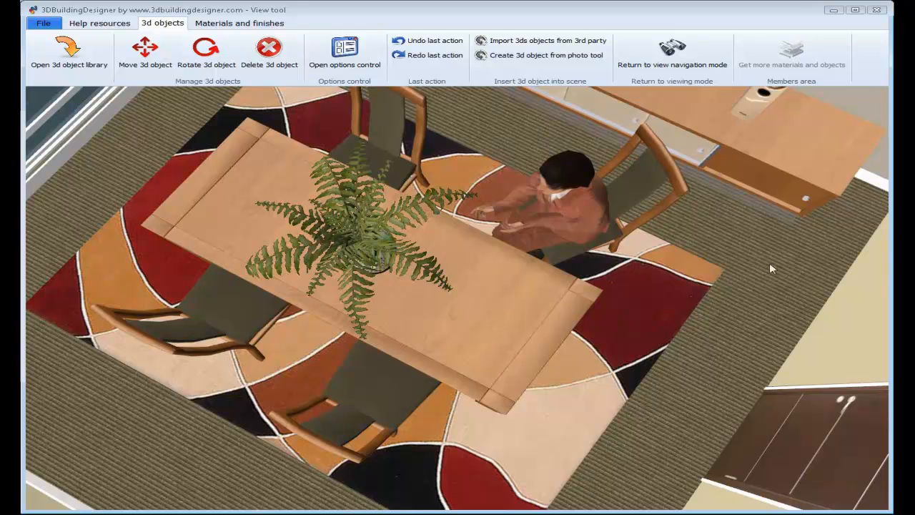
# - Undo the table's last scale change, redo it, and undo it again
pyautogui.click(680, 44)
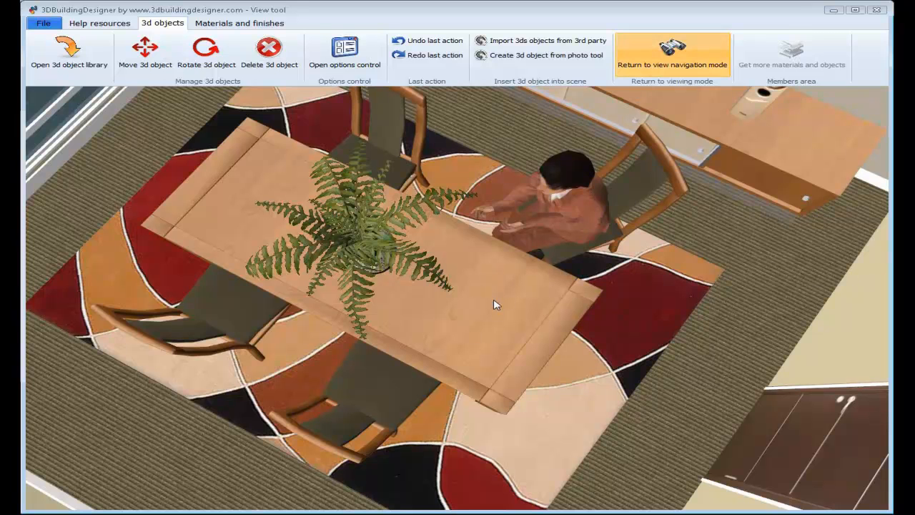
pyautogui.moveTo(494, 300); pyautogui.dragTo(483, 272)
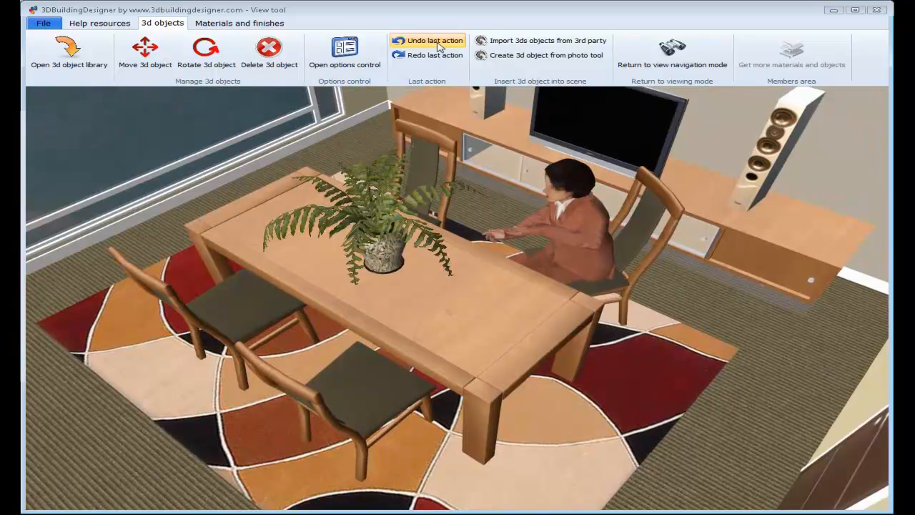
pyautogui.click(437, 47)
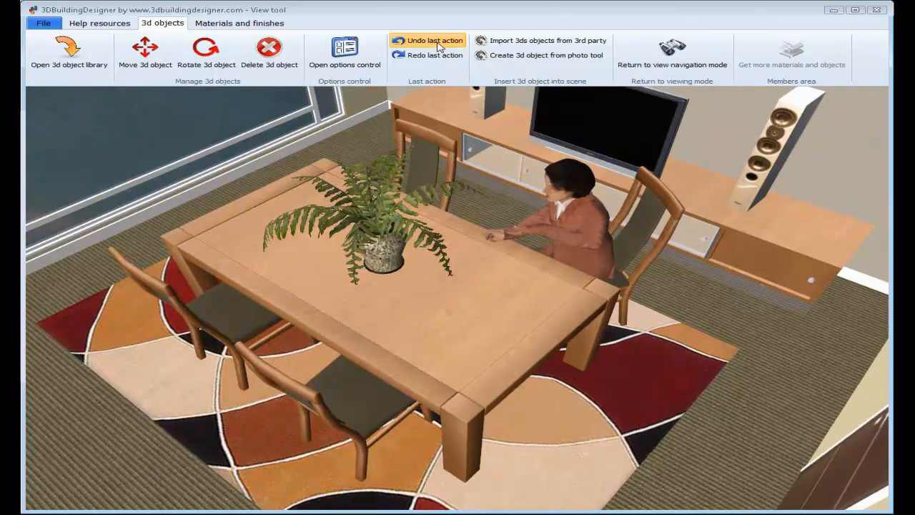
pyautogui.click(434, 56)
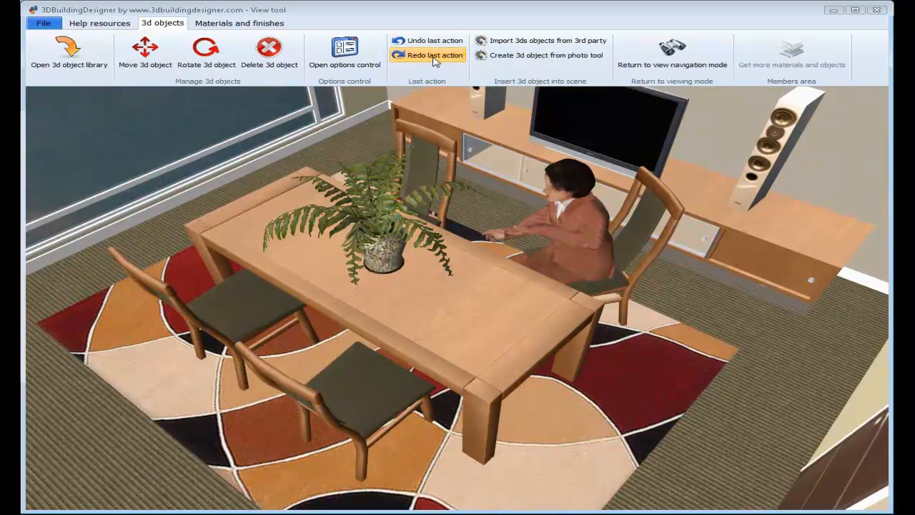
pyautogui.click(435, 41)
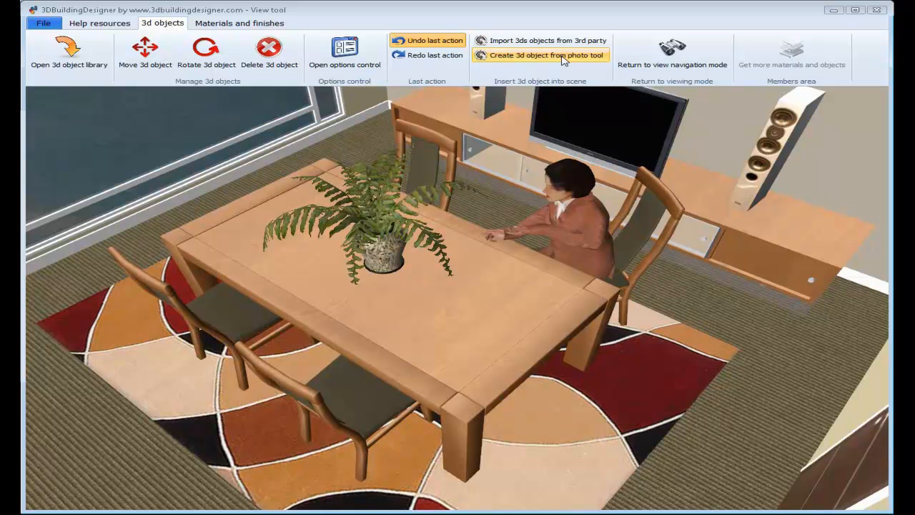
# - Return to view navigation and examine the whole room from above, then the tabletop and plant up close
pyautogui.click(667, 50)
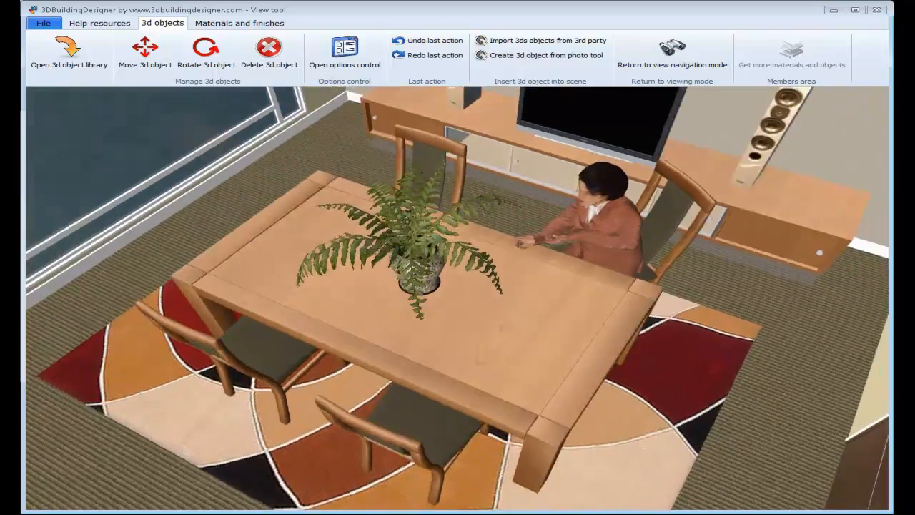
pyautogui.scroll(-5, 449, 279)
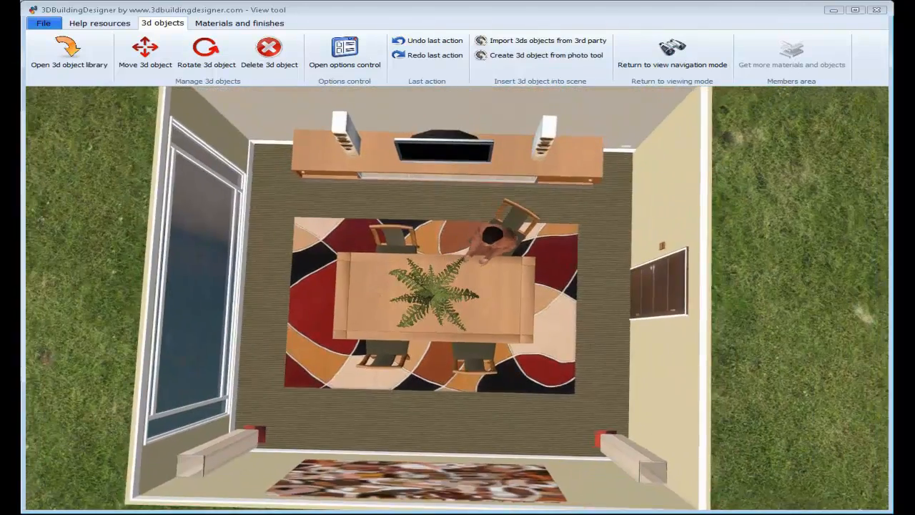
pyautogui.moveTo(401, 295); pyautogui.dragTo(452, 286, button='middle')
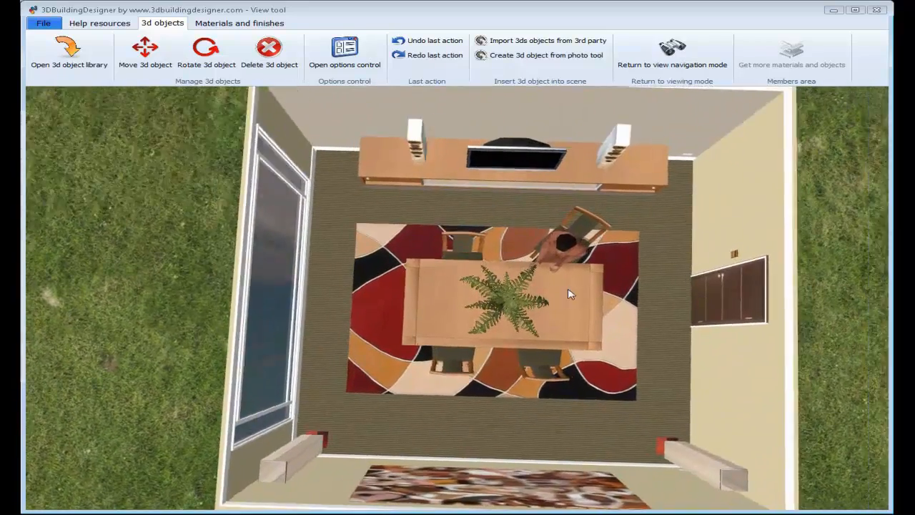
pyautogui.moveTo(570, 294); pyautogui.dragTo(570, 310, button='middle')
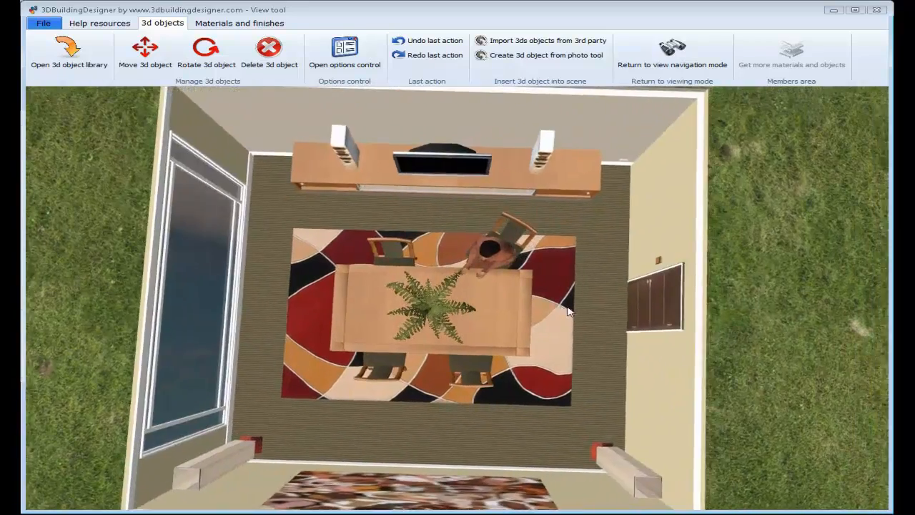
pyautogui.scroll(5, 547, 300)
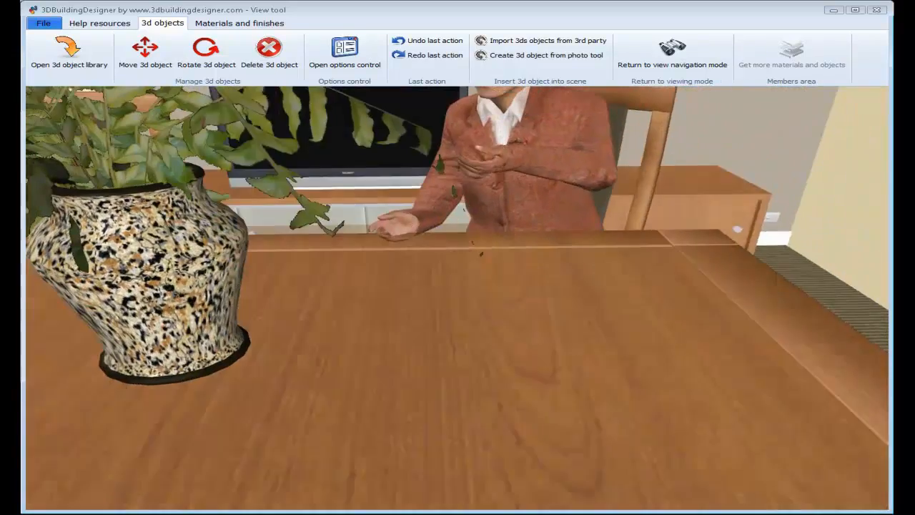
pyautogui.moveTo(530, 294); pyautogui.dragTo(543, 296)
pyautogui.moveTo(543, 296); pyautogui.dragTo(543, 358, button='right')
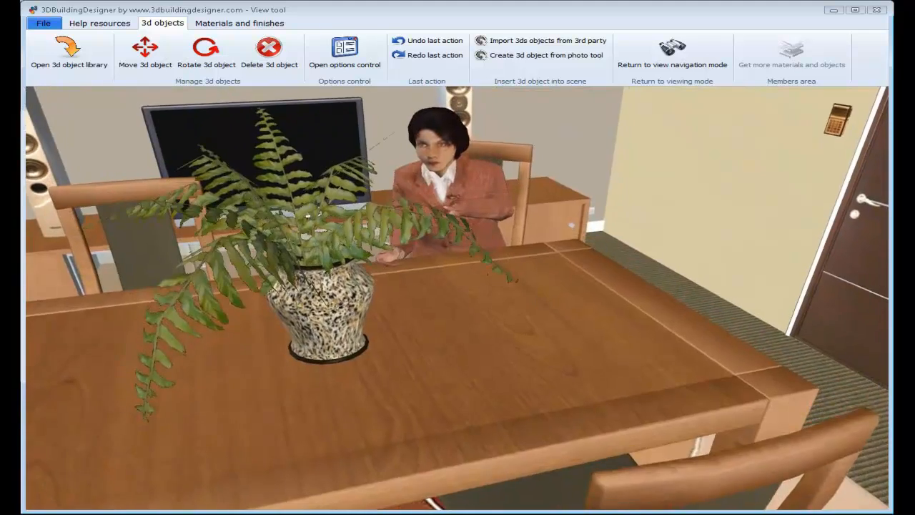
# - Bring up the materials and finishes tools and inspect the back of the dining chair in front of the TV
pyautogui.click(265, 23)
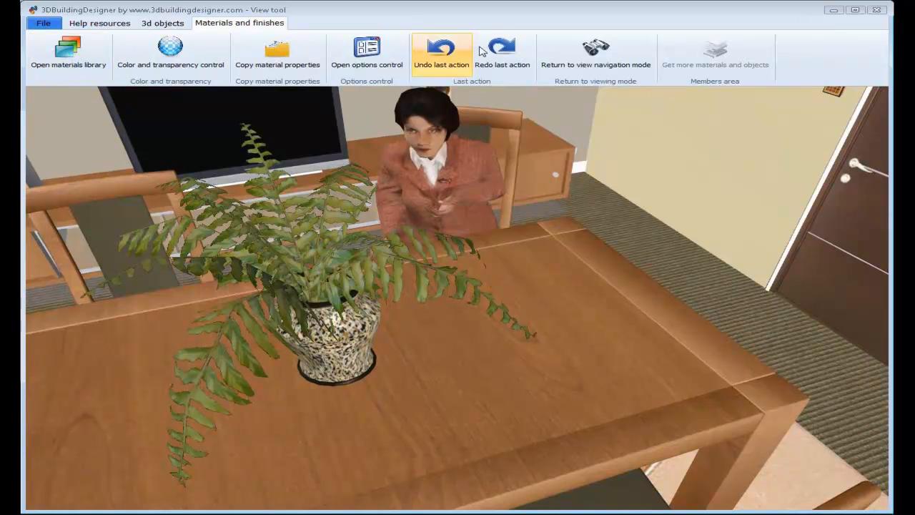
pyautogui.moveTo(101, 315); pyautogui.dragTo(385, 241)
pyautogui.scroll(3, 385, 241)
pyautogui.scroll(5, 457, 298)
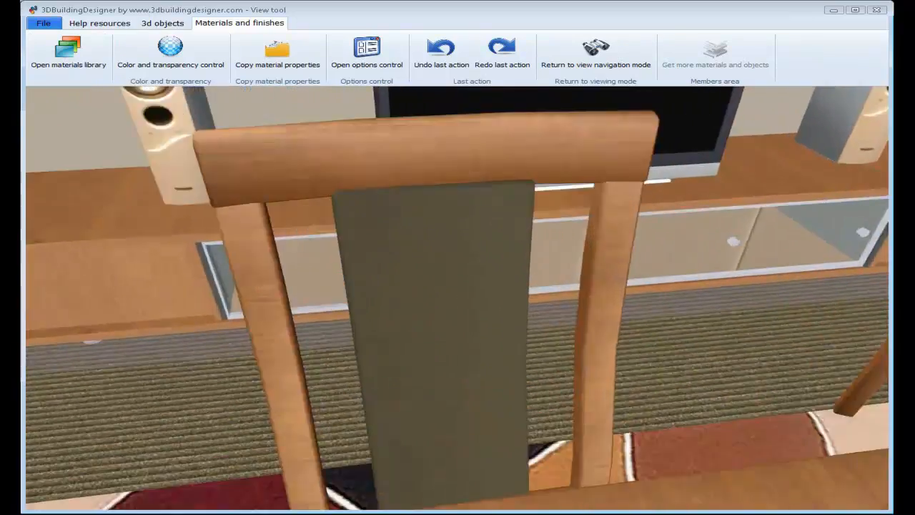
pyautogui.scroll(-5, 457, 298)
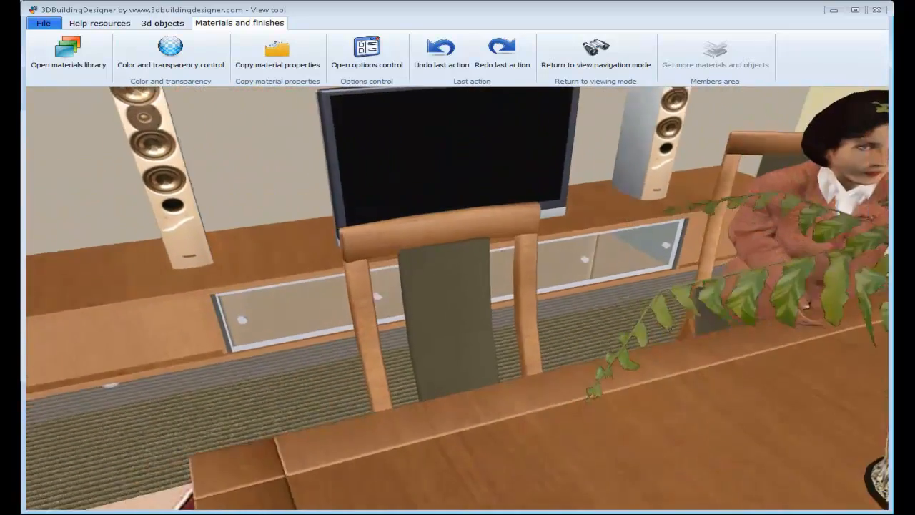
pyautogui.moveTo(386, 243); pyautogui.dragTo(408, 259)
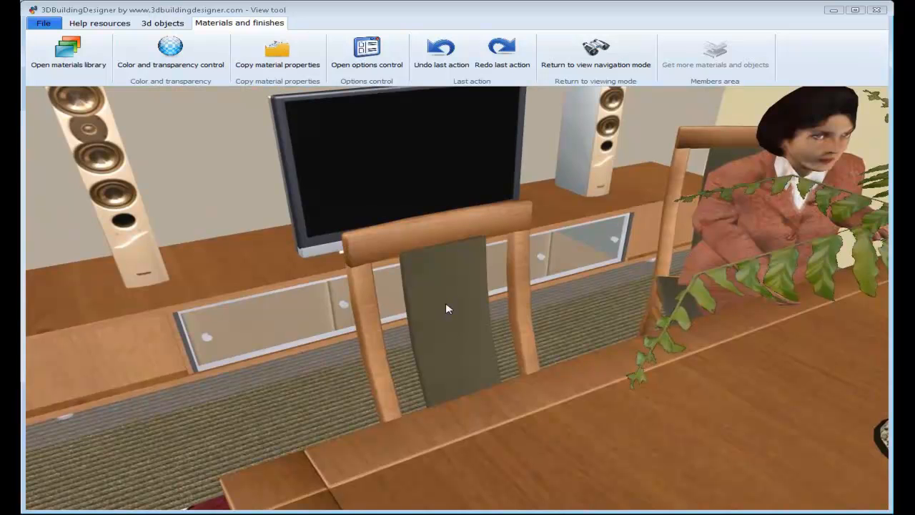
pyautogui.moveTo(449, 304); pyautogui.dragTo(444, 309)
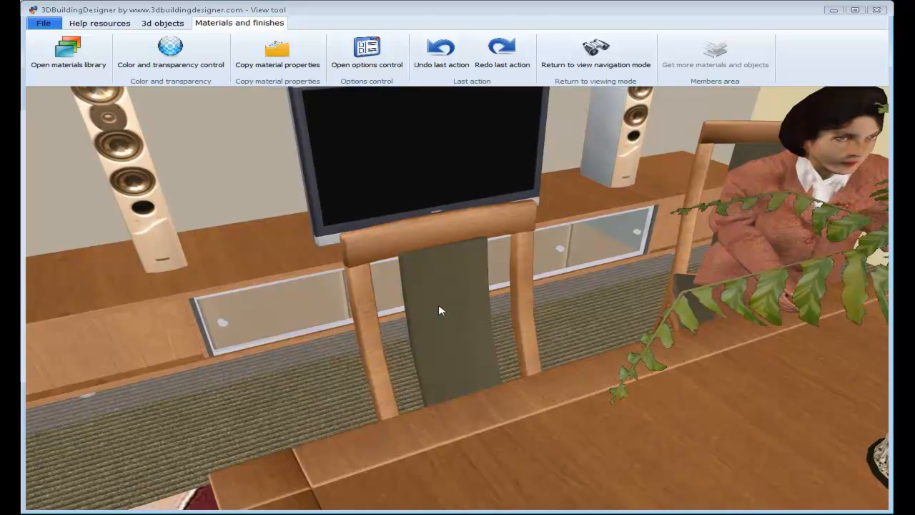
# - Open the materials library, look at the list of Resene colour charts, and return to browsing textures
pyautogui.click(68, 54)
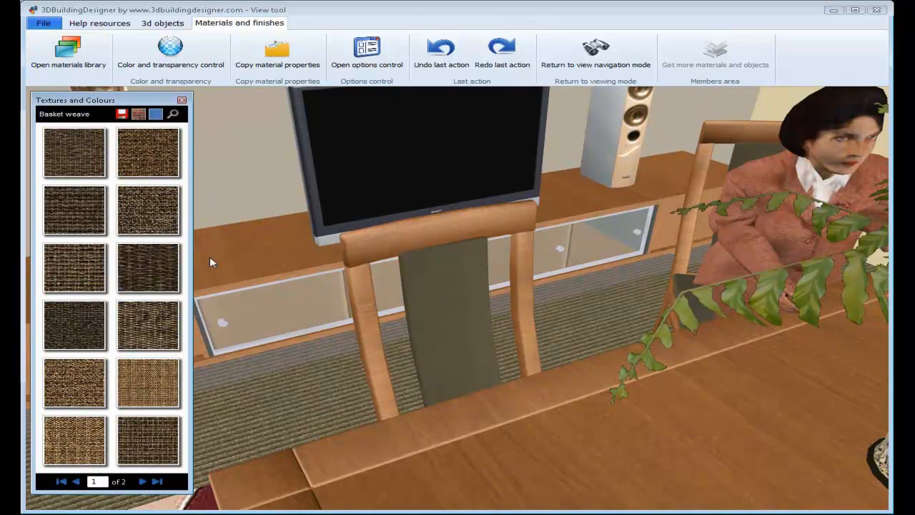
pyautogui.click(155, 114)
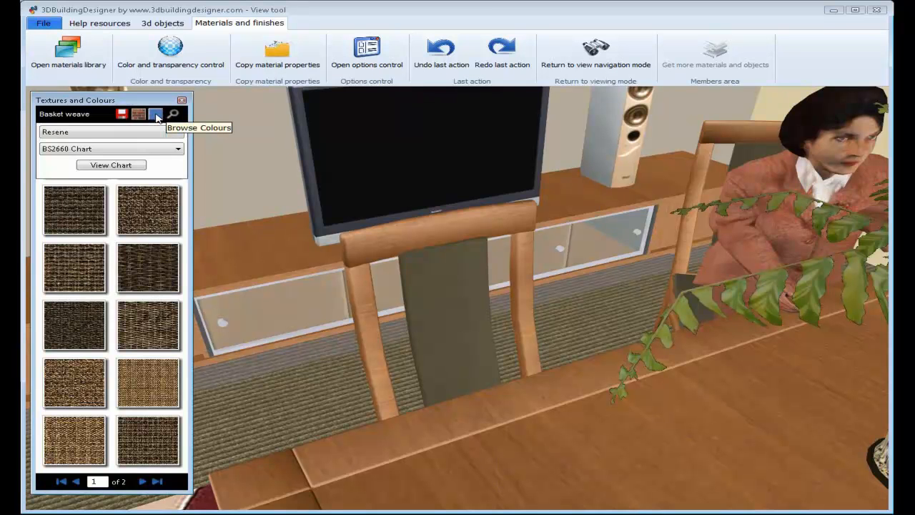
pyautogui.click(151, 152)
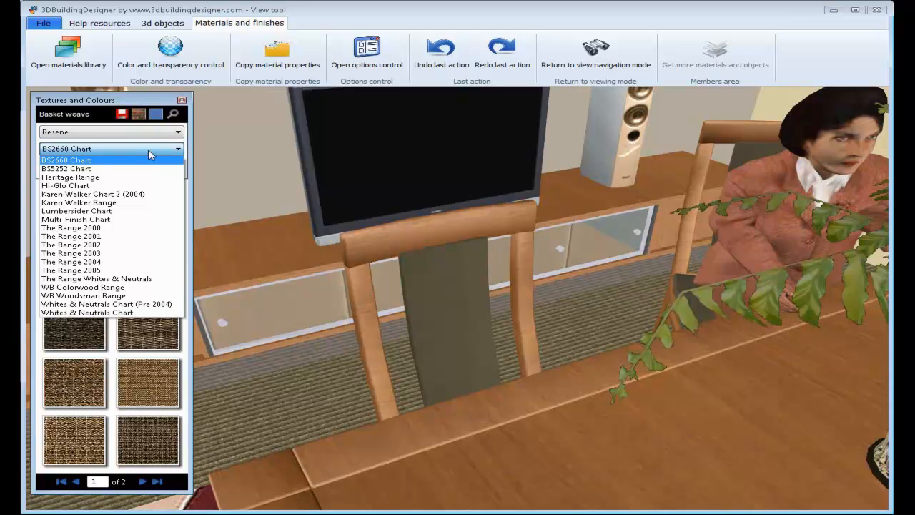
pyautogui.click(139, 116)
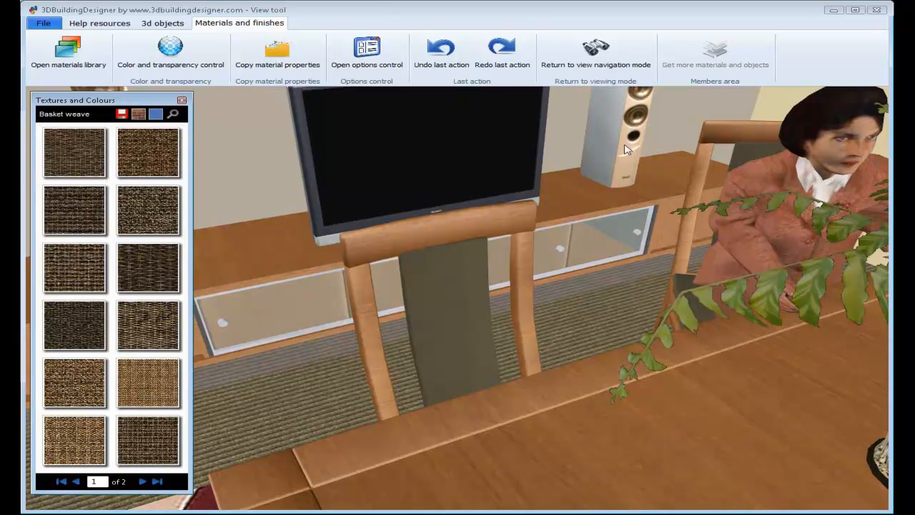
# - Apply a dark Basket weave texture to the chair's back, undo and reapply it, and close the textures library
pyautogui.click(147, 441)
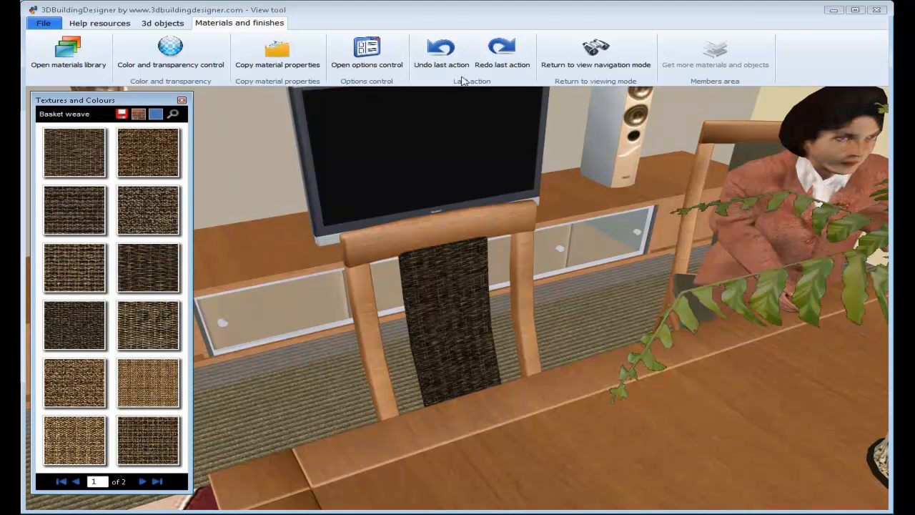
pyautogui.click(442, 56)
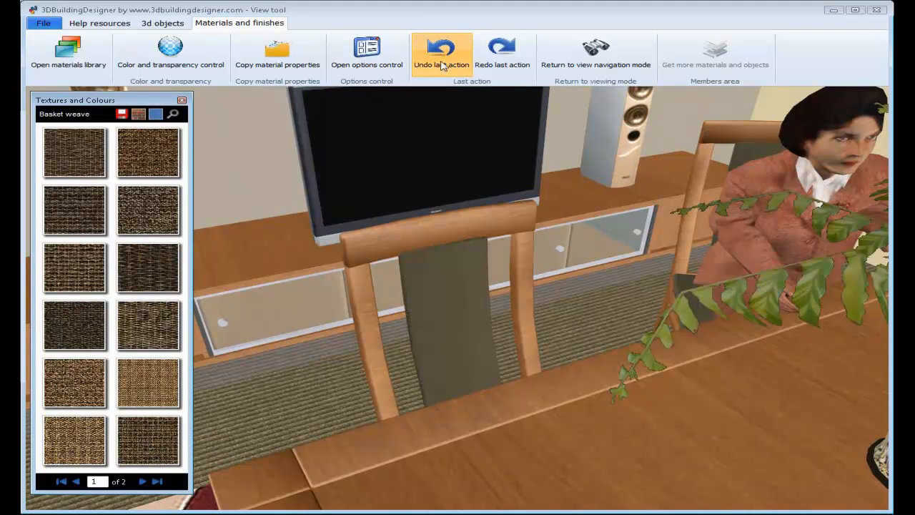
pyautogui.click(130, 451)
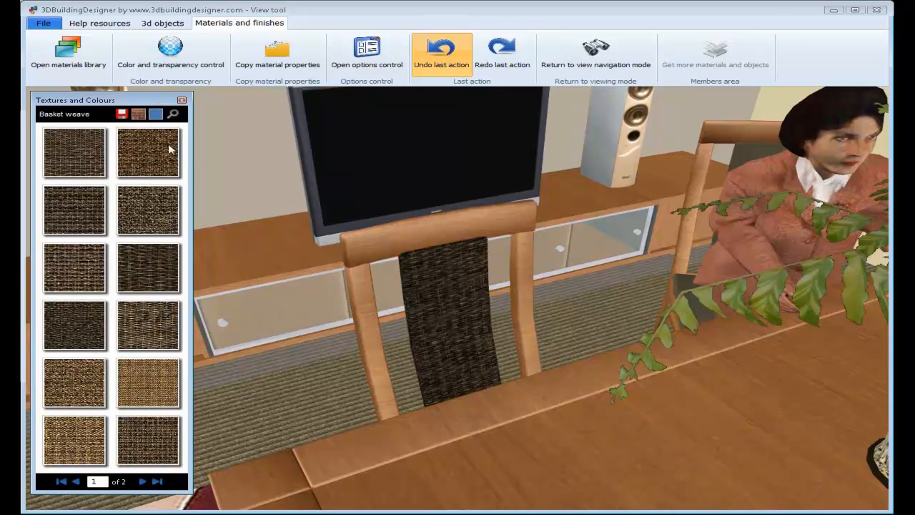
pyautogui.moveTo(244, 103); pyautogui.dragTo(146, 101)
pyautogui.moveTo(191, 169)
pyautogui.mouseDown()
pyautogui.moveTo(359, 186)
pyautogui.moveTo(193, 188)
pyautogui.mouseUp()
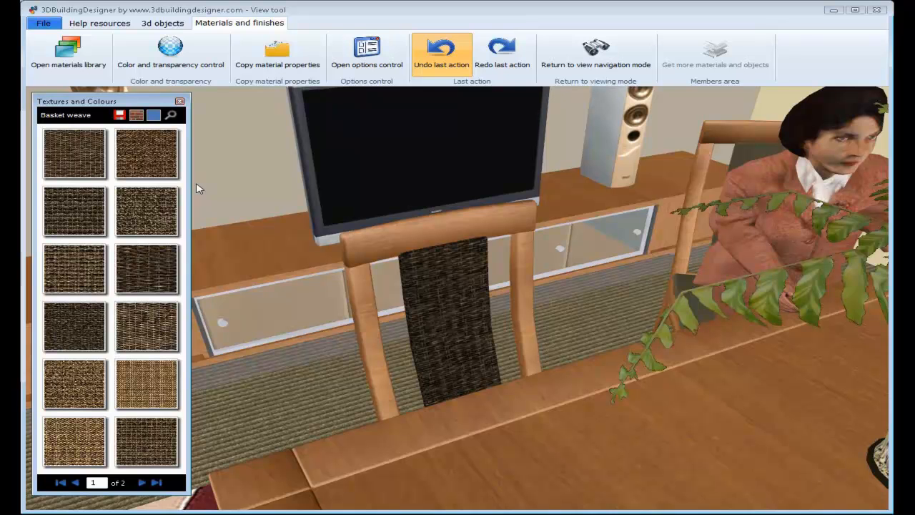
pyautogui.click(179, 101)
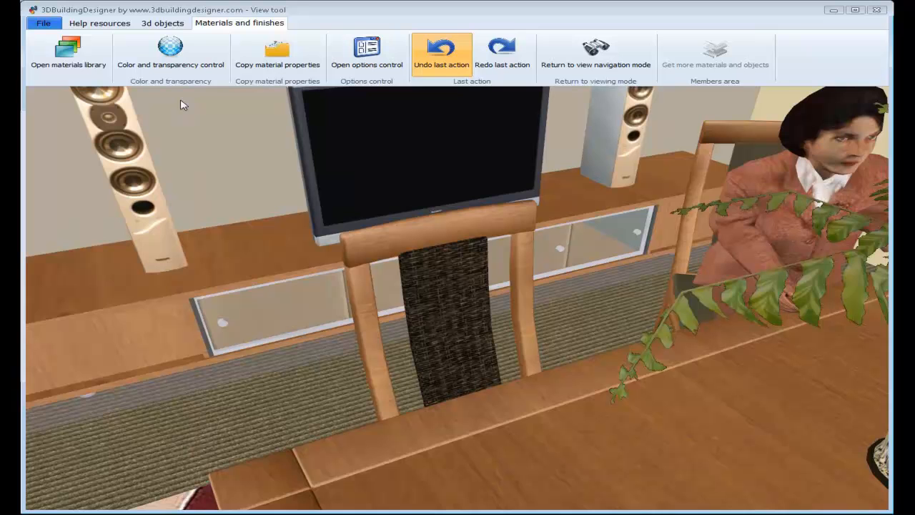
# - Use the colour and transparency control to recolour the furniture's brown wood finish to dark charcoal grey
pyautogui.click(165, 54)
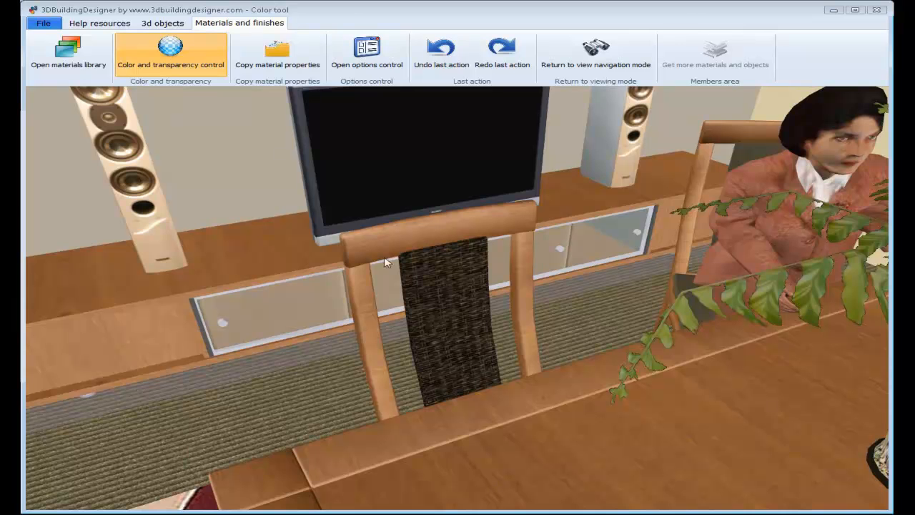
pyautogui.click(269, 277)
pyautogui.moveTo(270, 274); pyautogui.dragTo(241, 294)
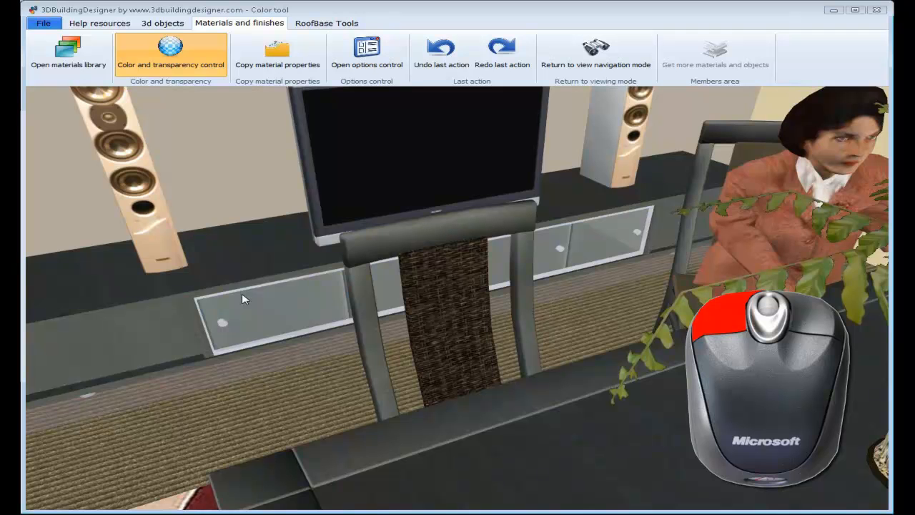
# - Lighten the woven texture on the chair's back to a medium brown with the colour and transparency control
pyautogui.click(452, 318)
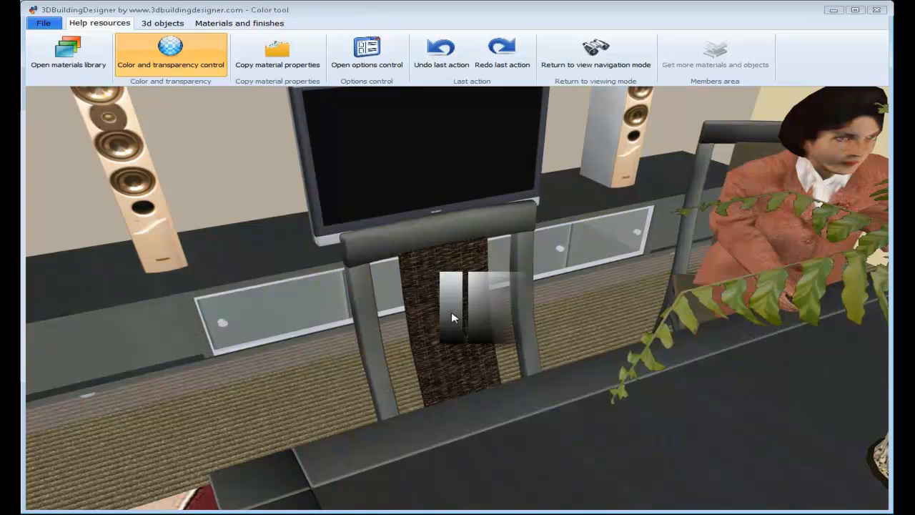
pyautogui.moveTo(452, 317); pyautogui.dragTo(448, 285)
pyautogui.moveTo(447, 281)
pyautogui.mouseDown(button='right')
pyautogui.moveTo(546, 293)
pyautogui.moveTo(444, 279)
pyautogui.mouseUp(button='right')
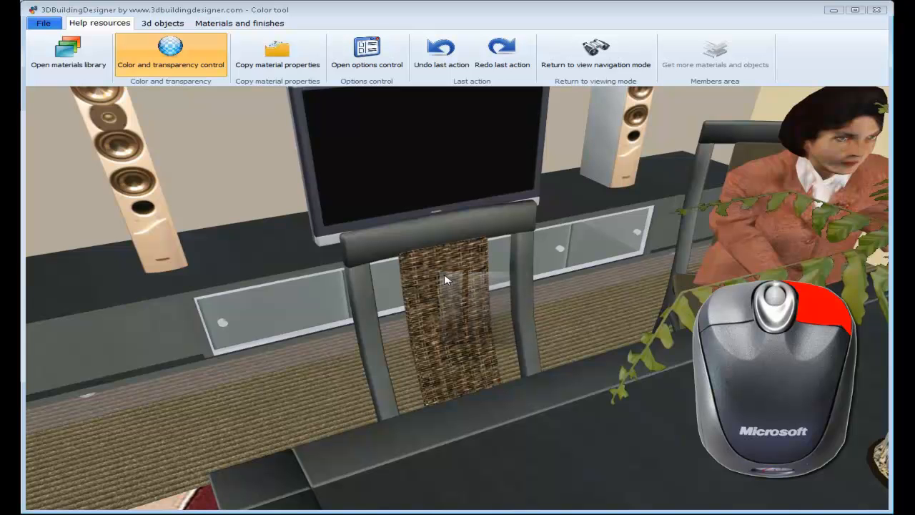
# - Copy the woven material from the finished dining chair onto the other three chairs around the table
pyautogui.click(606, 55)
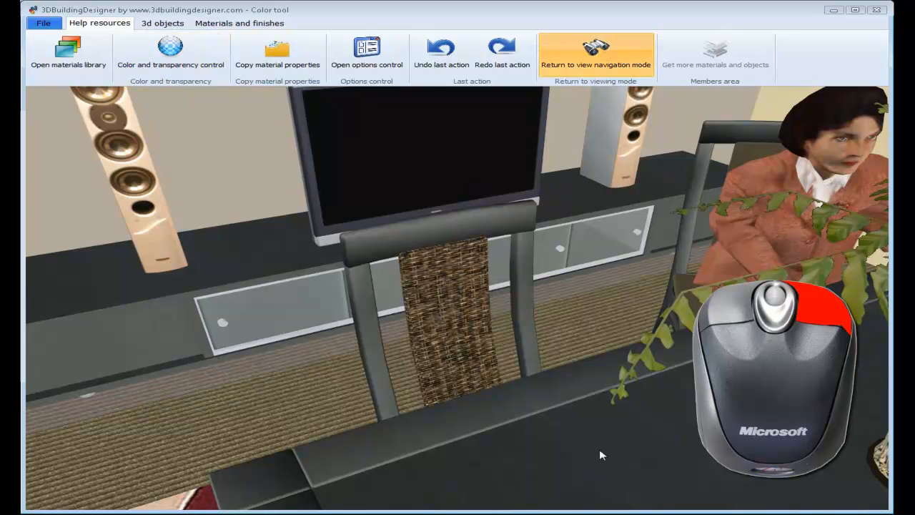
pyautogui.moveTo(583, 451); pyautogui.dragTo(543, 354)
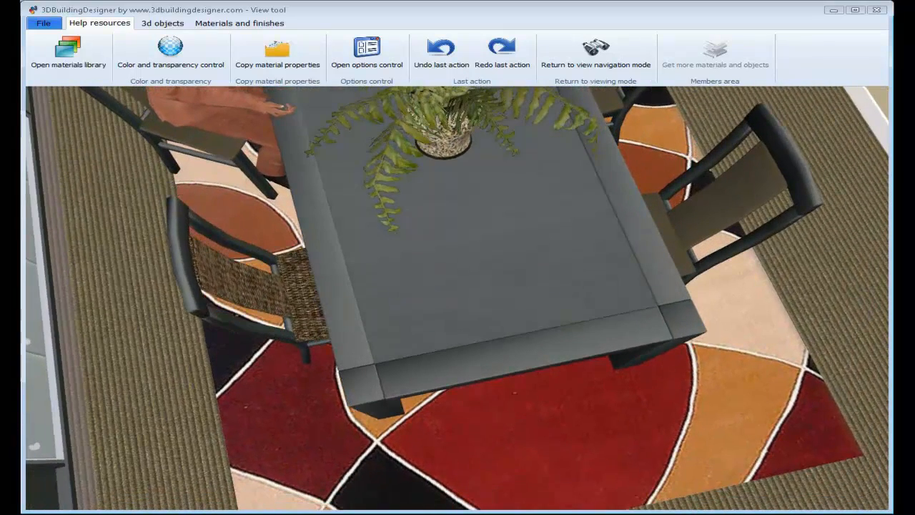
pyautogui.moveTo(544, 319); pyautogui.dragTo(544, 314)
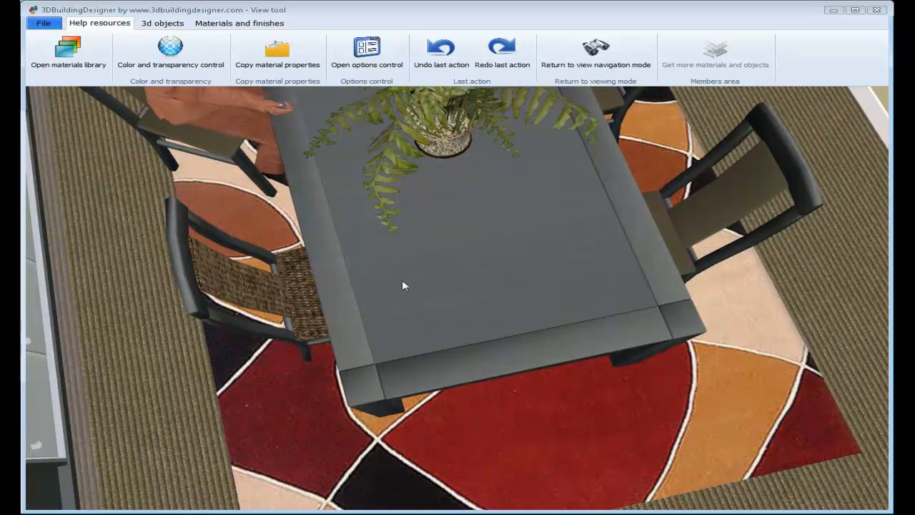
pyautogui.moveTo(451, 277); pyautogui.dragTo(486, 240, button='middle')
pyautogui.scroll(5, 473, 270)
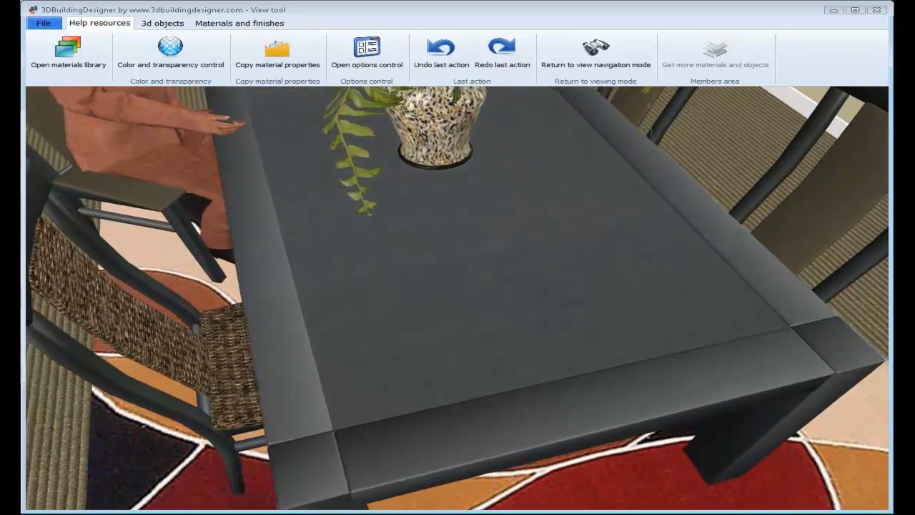
pyautogui.scroll(-5, 473, 271)
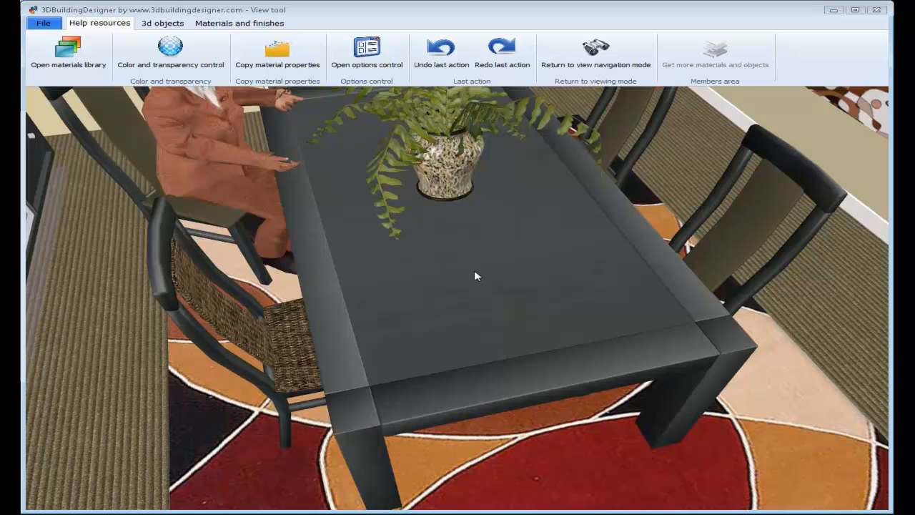
pyautogui.click(276, 61)
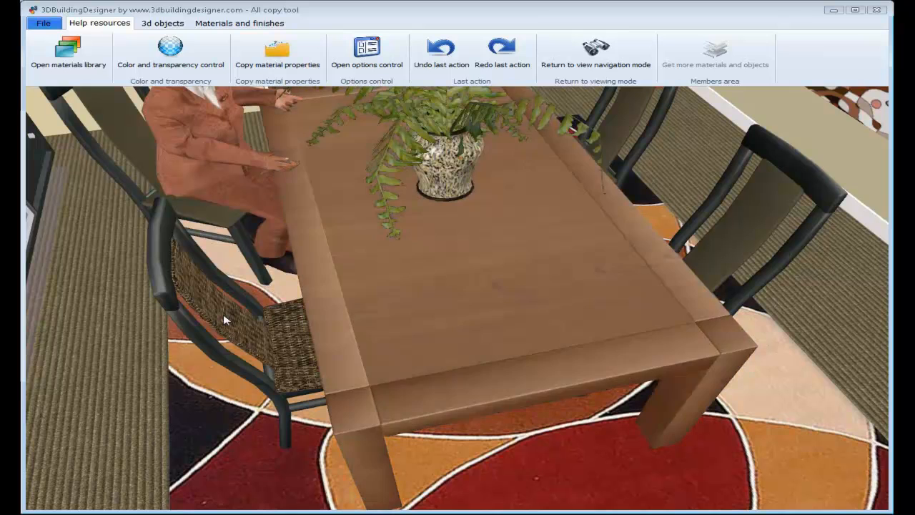
pyautogui.click(717, 255)
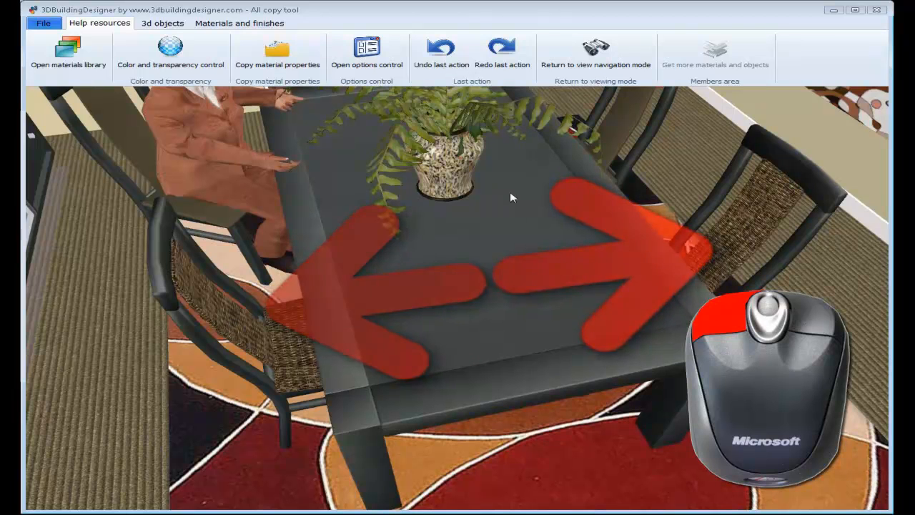
pyautogui.click(620, 121)
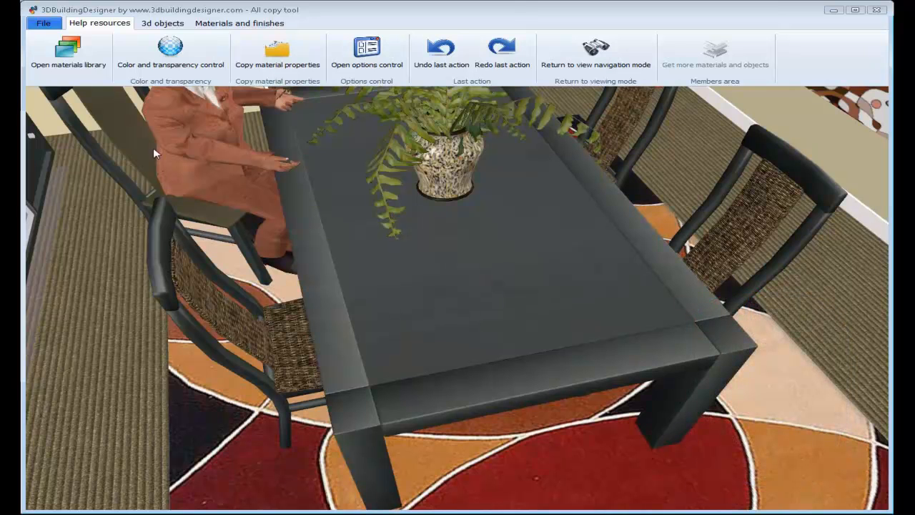
pyautogui.click(115, 120)
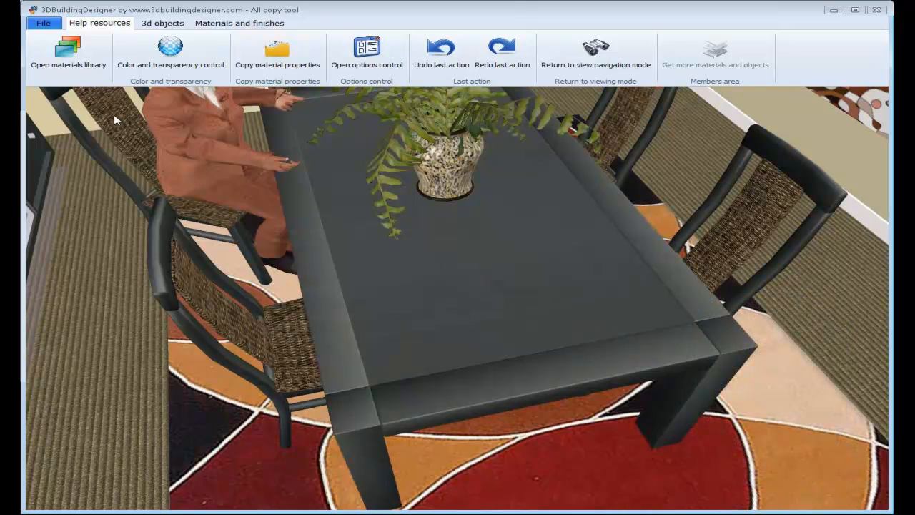
# - Undo the last material copy, on the seated woman's chair, and return to view navigation around the dining table
pyautogui.click(596, 50)
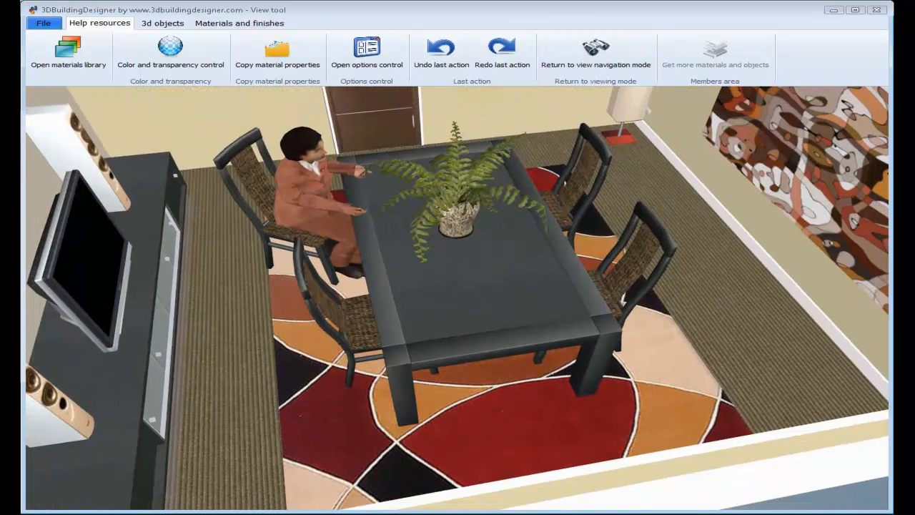
pyautogui.moveTo(503, 218); pyautogui.dragTo(576, 259)
pyautogui.moveTo(465, 123); pyautogui.dragTo(504, 216)
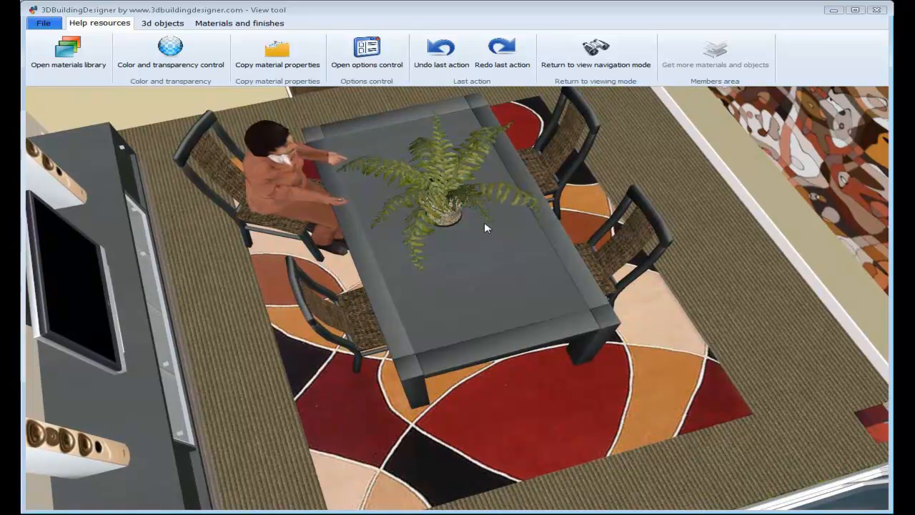
pyautogui.click(438, 58)
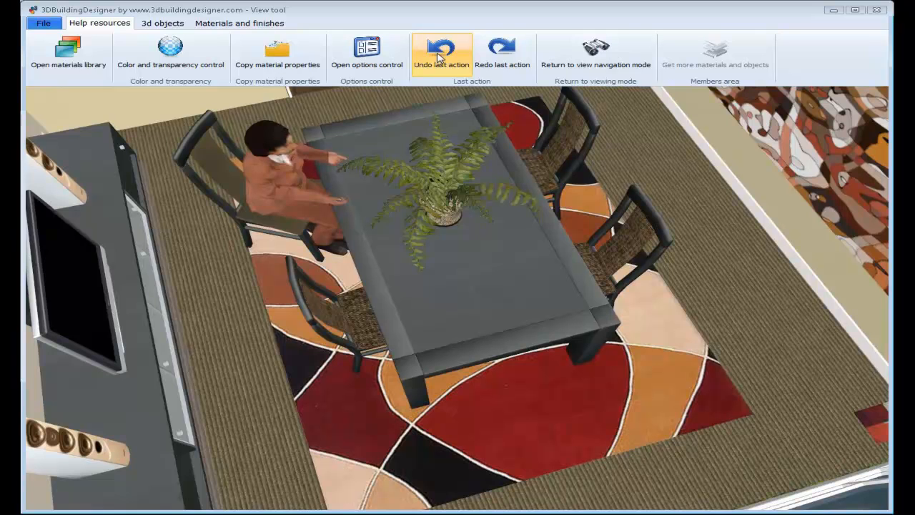
pyautogui.click(596, 54)
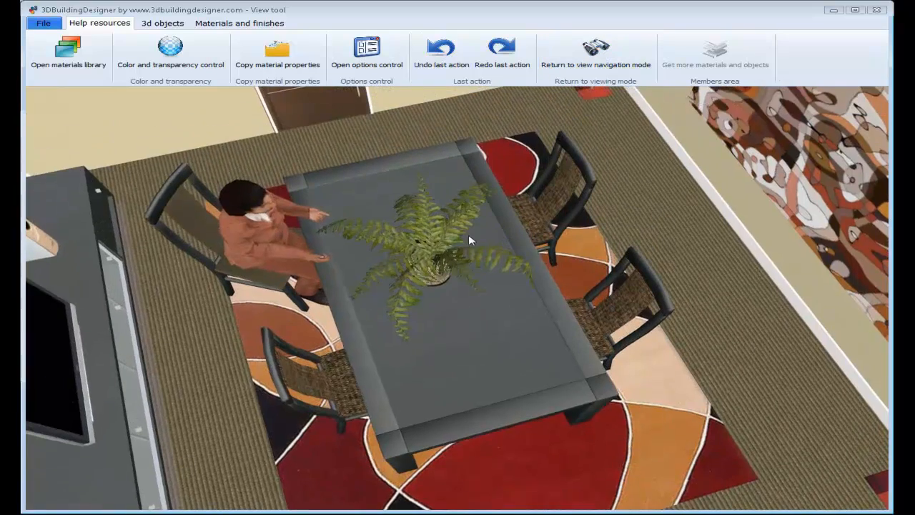
pyautogui.moveTo(458, 237)
pyautogui.mouseDown()
pyautogui.moveTo(351, 237)
pyautogui.moveTo(457, 237)
pyautogui.mouseUp()
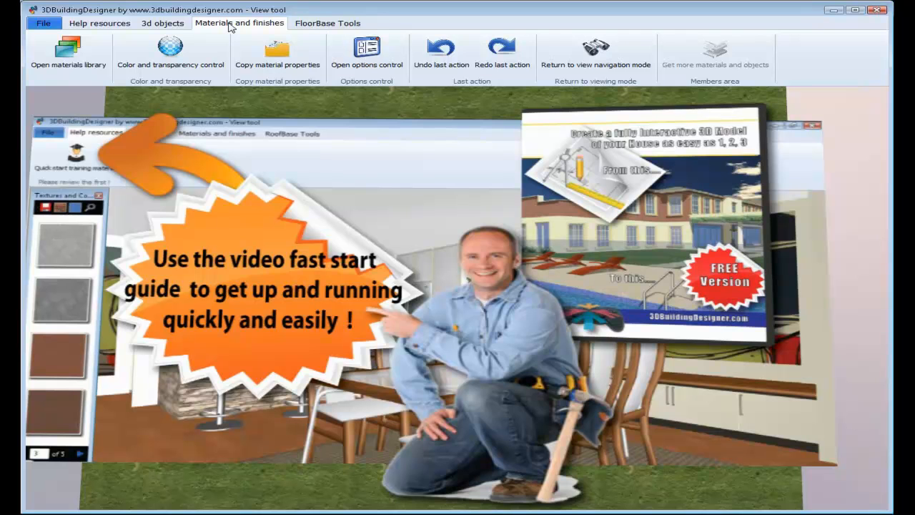
pyautogui.click(329, 24)
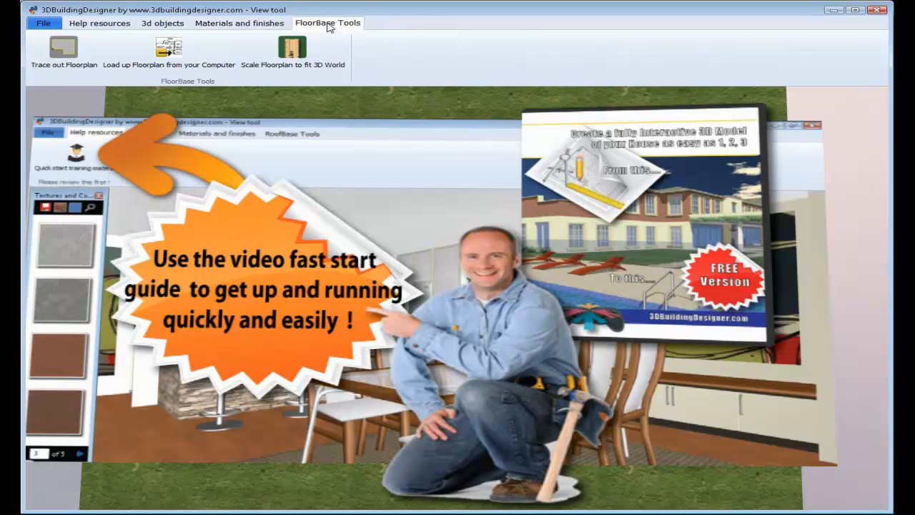
pyautogui.click(153, 25)
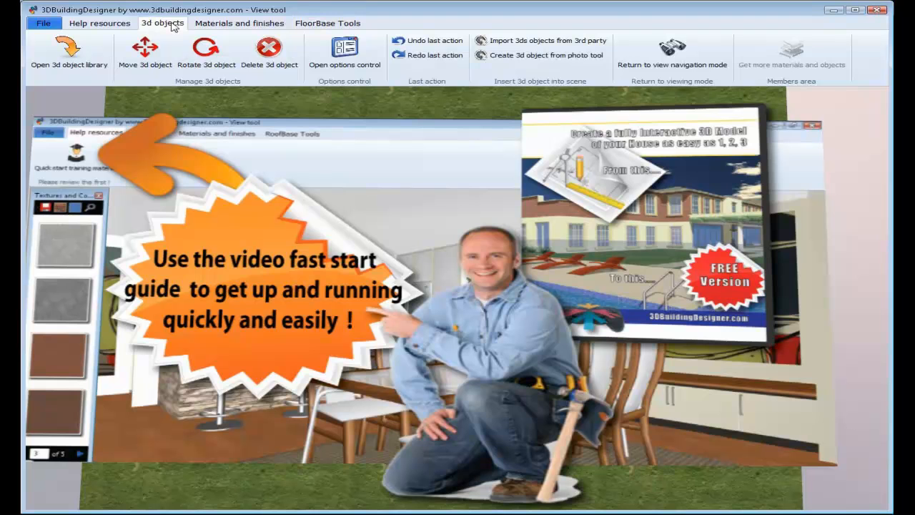
pyautogui.click(211, 27)
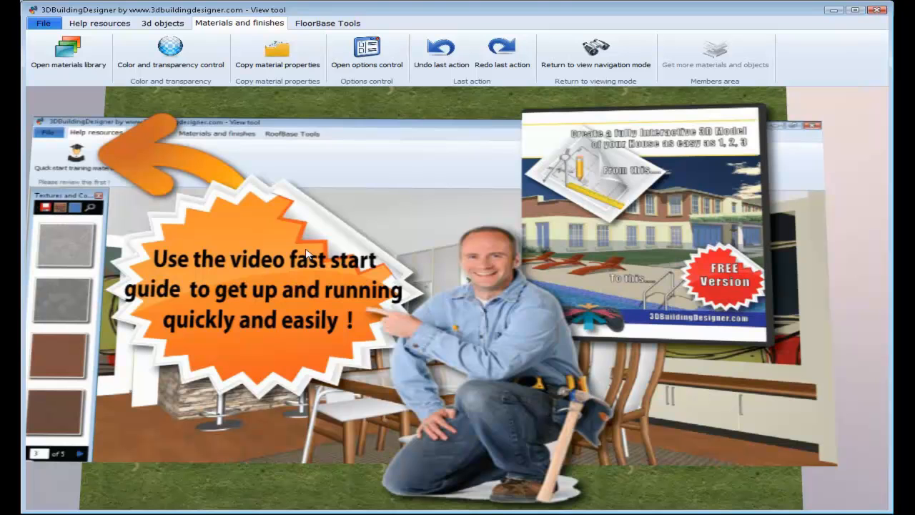
# - Start tracing a floorplan with segments about 38' 1" right, 20' 5" down, 17' 0" left and 13' 2" down
pyautogui.click(315, 23)
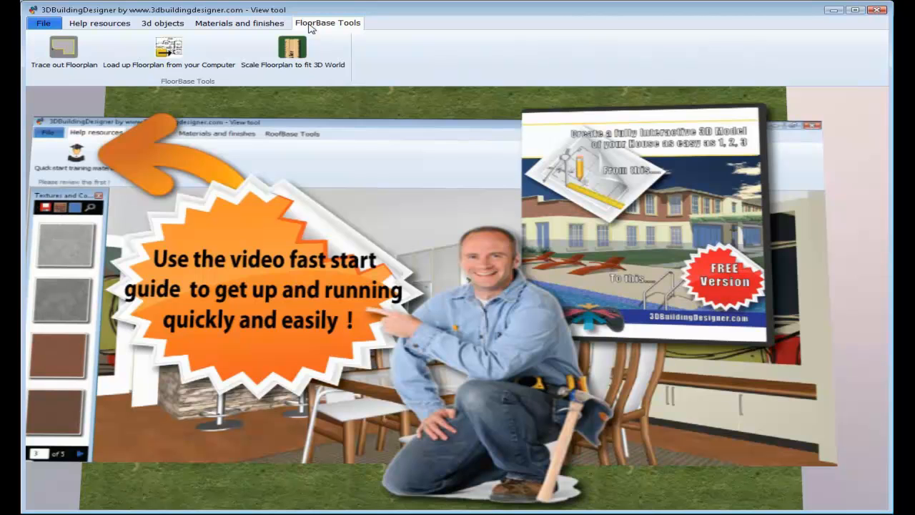
pyautogui.click(59, 53)
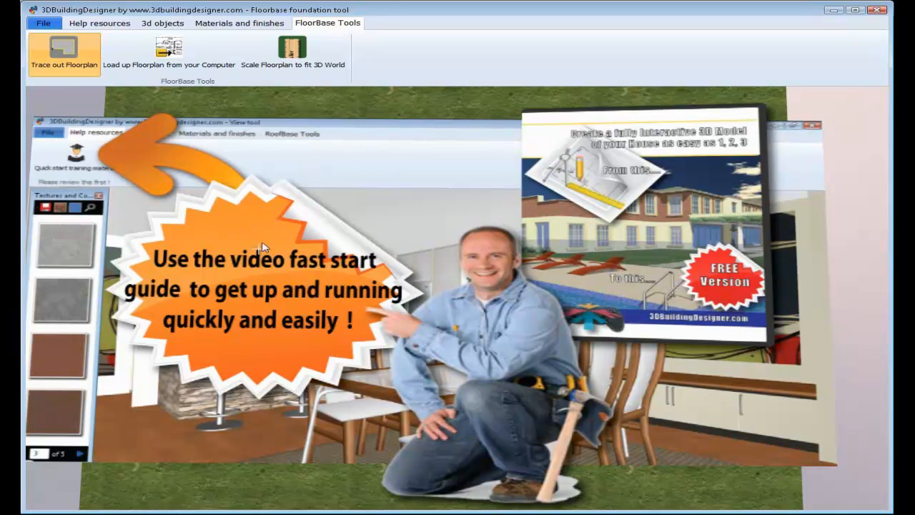
pyautogui.click(239, 221)
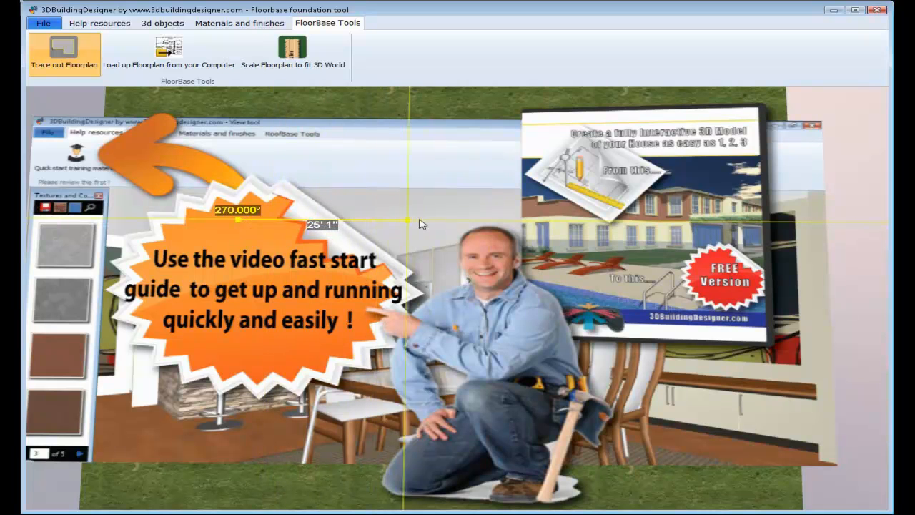
pyautogui.click(497, 222)
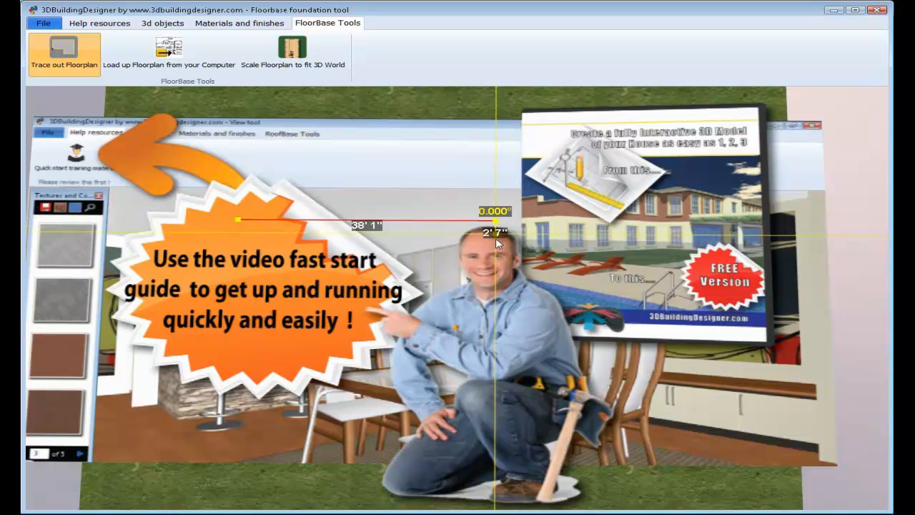
pyautogui.click(496, 327)
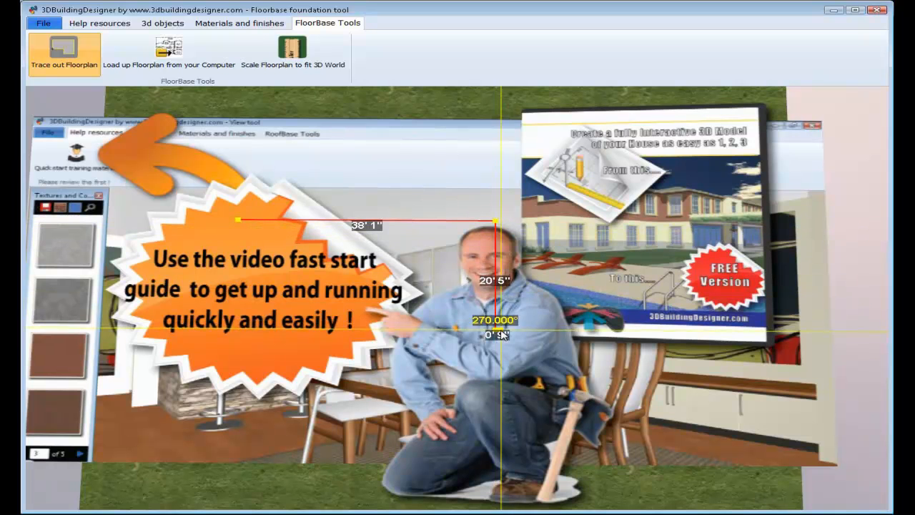
pyautogui.click(378, 330)
pyautogui.click(378, 400)
# - Continue the floorplan outline with segments about 12' 6" left, 17' 9" up, 9' 11" left, 12' 3" up and 20' 10" left
pyautogui.click(290, 400)
pyautogui.click(291, 304)
pyautogui.click(226, 304)
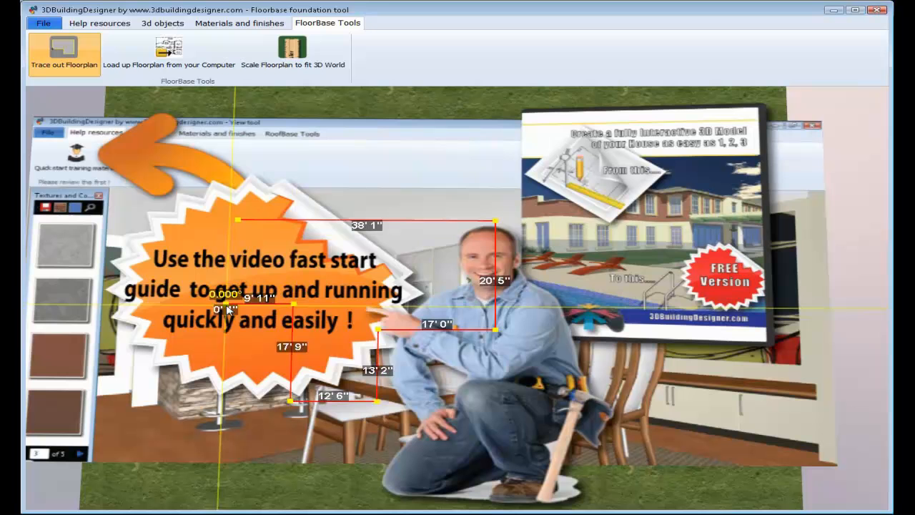
pyautogui.click(226, 238)
pyautogui.click(87, 238)
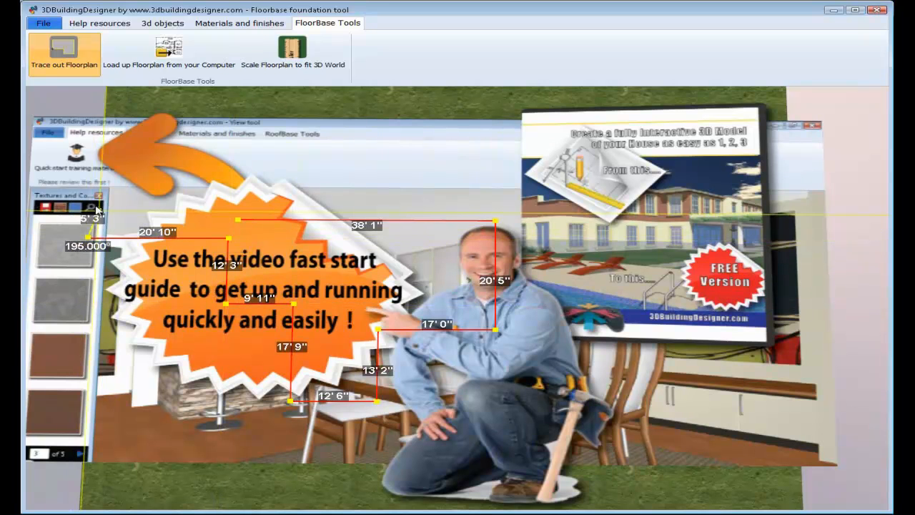
# - Trace segments about 18' 9" up and 22' 1" right, and close the outline at its starting point
pyautogui.click(95, 142)
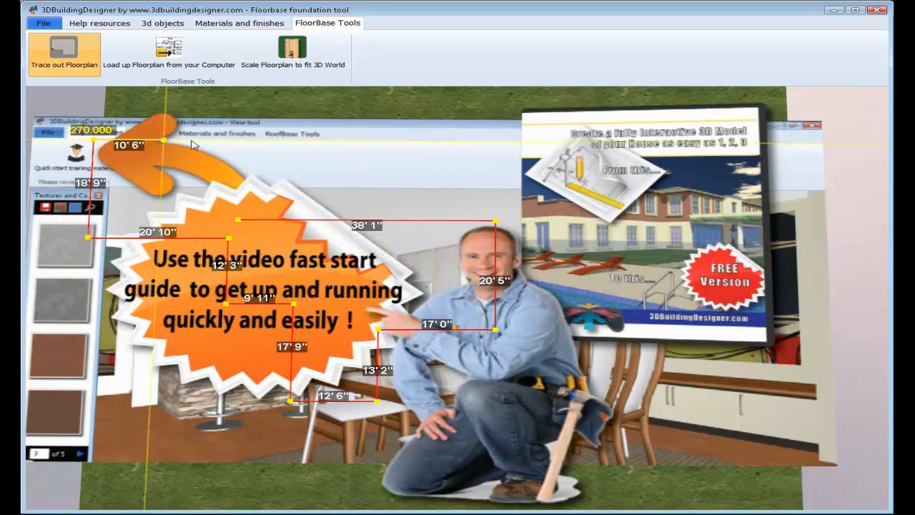
pyautogui.click(241, 142)
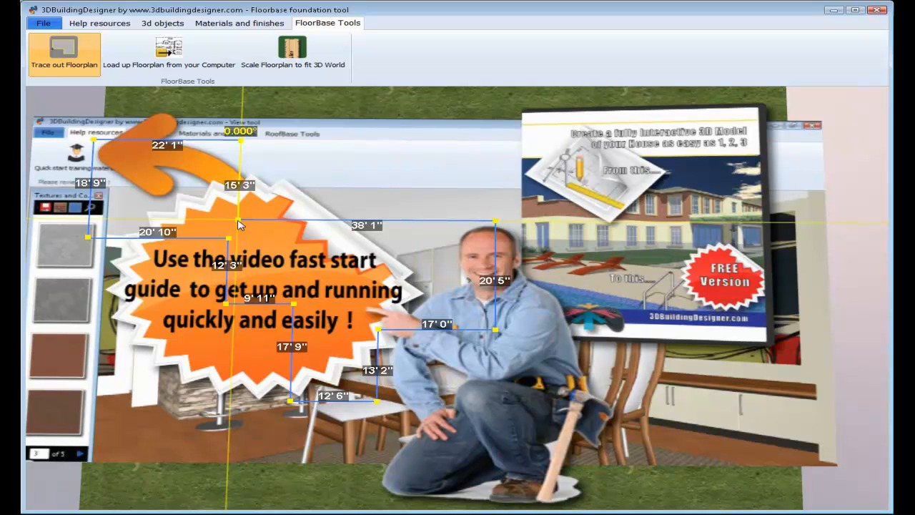
pyautogui.click(239, 223)
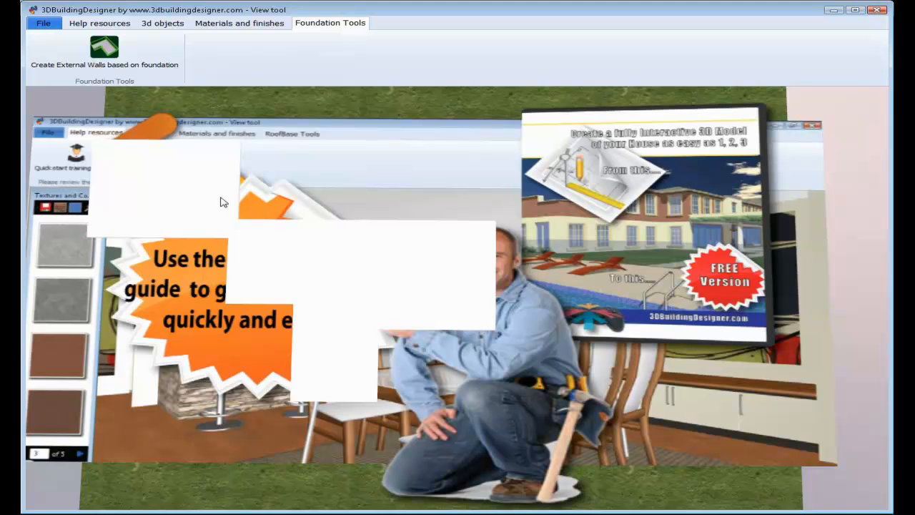
# - Build external walls on the traced foundation with the wall depth set to 0' 3"
pyautogui.click(105, 56)
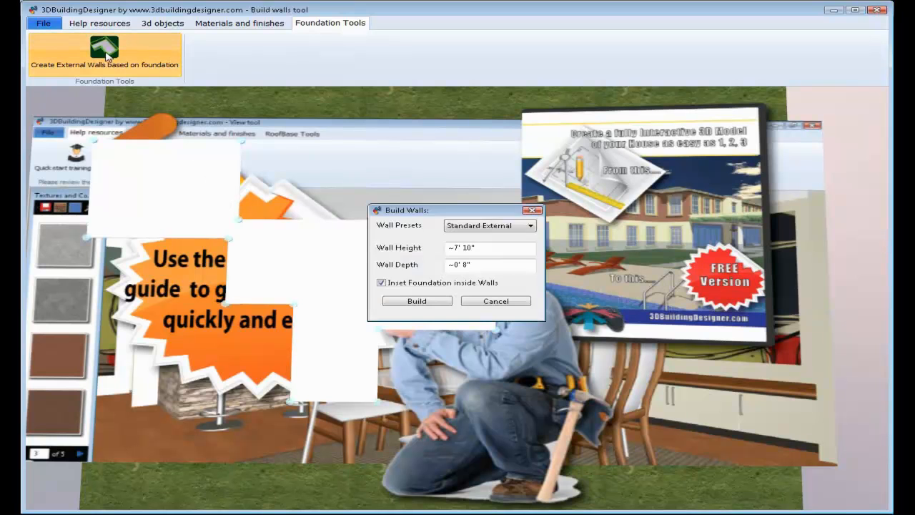
pyautogui.click(466, 264)
pyautogui.press('BackSpace')
pyautogui.write('3')
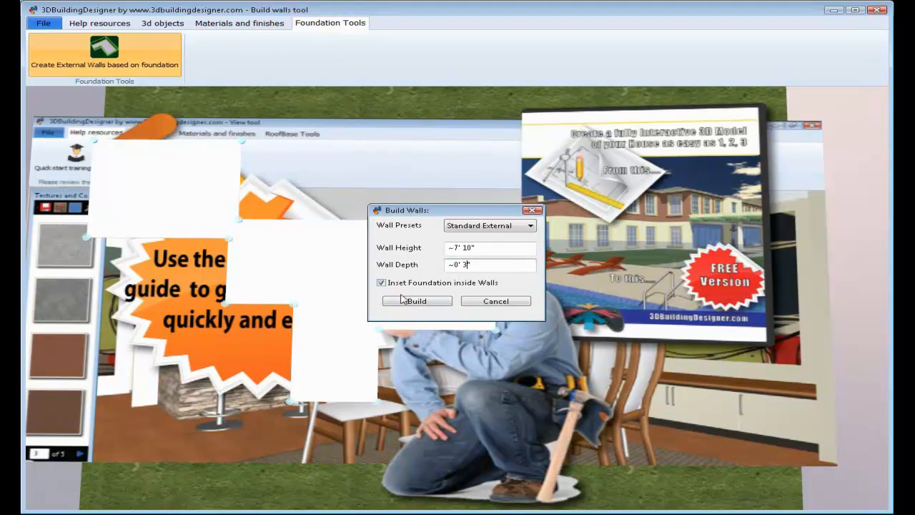
pyautogui.click(417, 301)
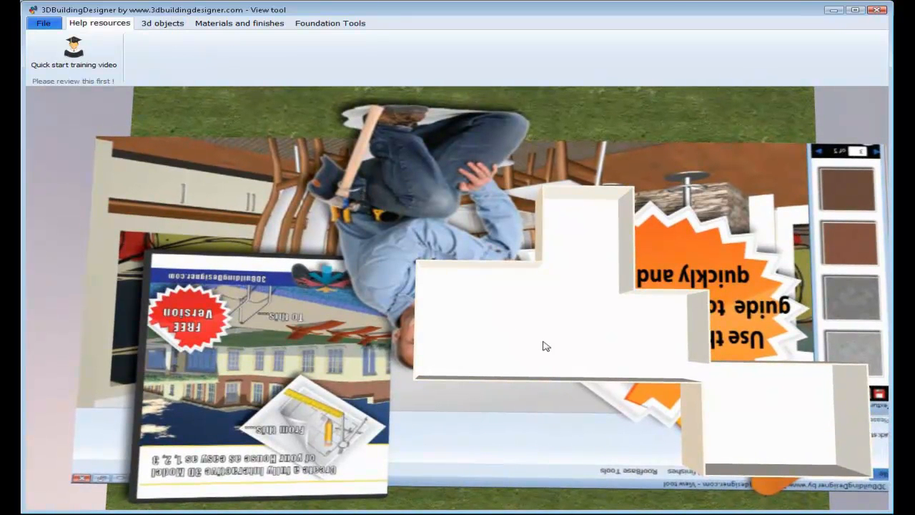
# - Delete the walled foundation together with all of its children
pyautogui.press('Delete')
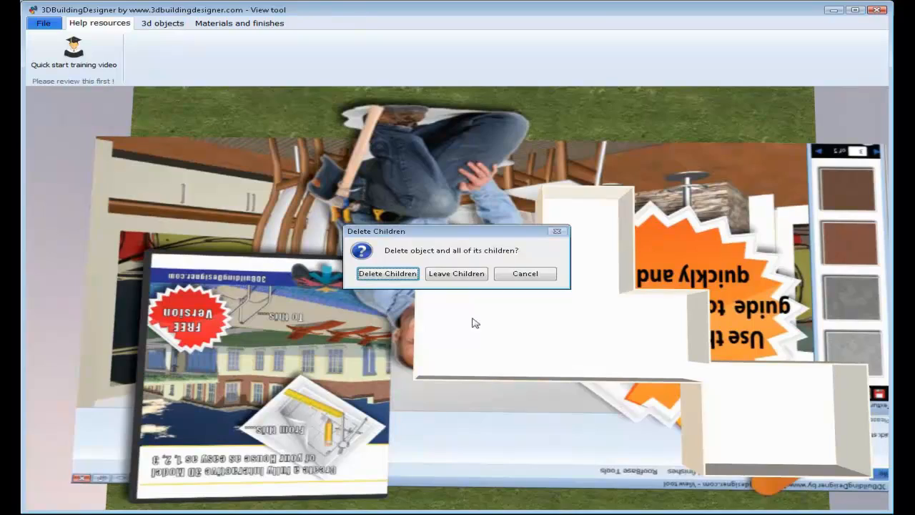
pyautogui.click(387, 274)
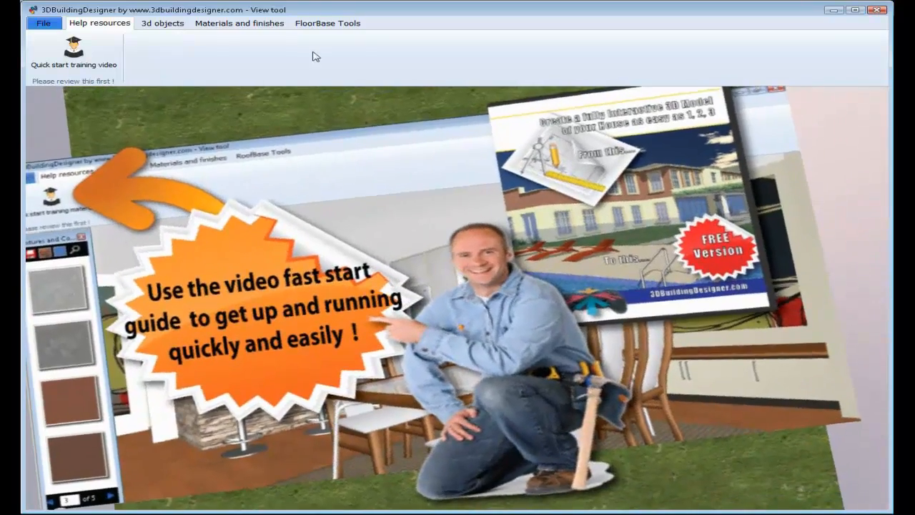
# - Load the "L shaped lounge" image from the Floor plans folder as the floorplan
pyautogui.click(319, 24)
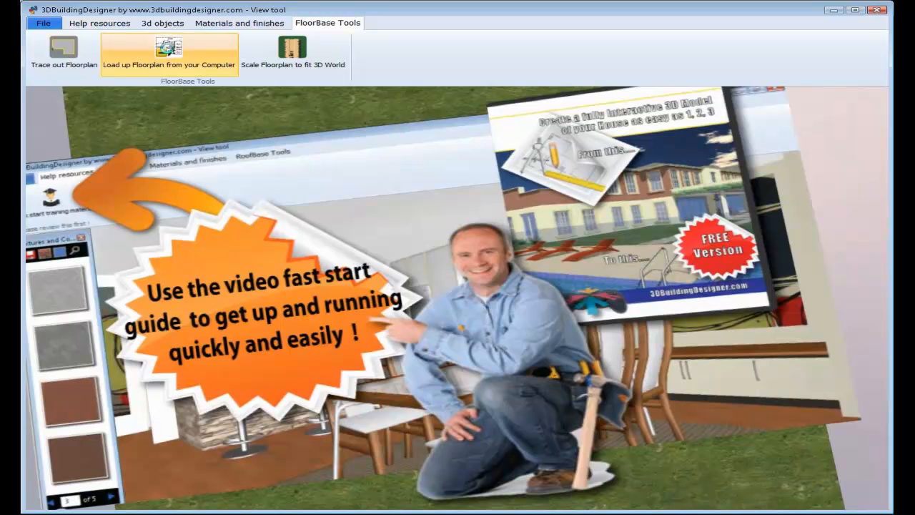
pyautogui.click(170, 50)
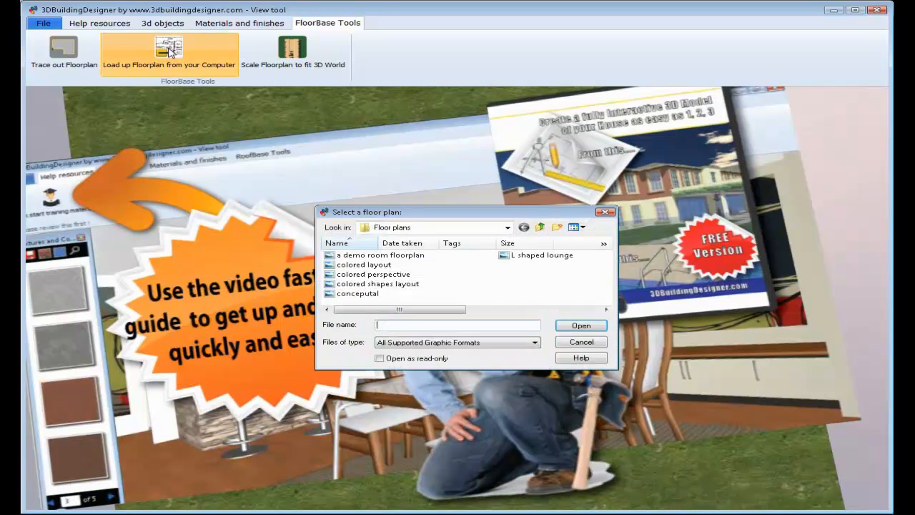
pyautogui.click(508, 228)
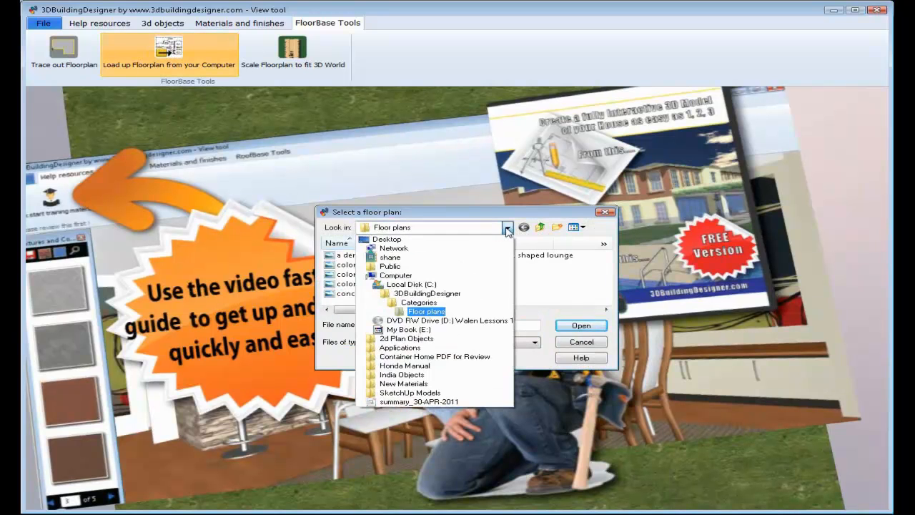
pyautogui.click(429, 311)
pyautogui.doubleClick(536, 256)
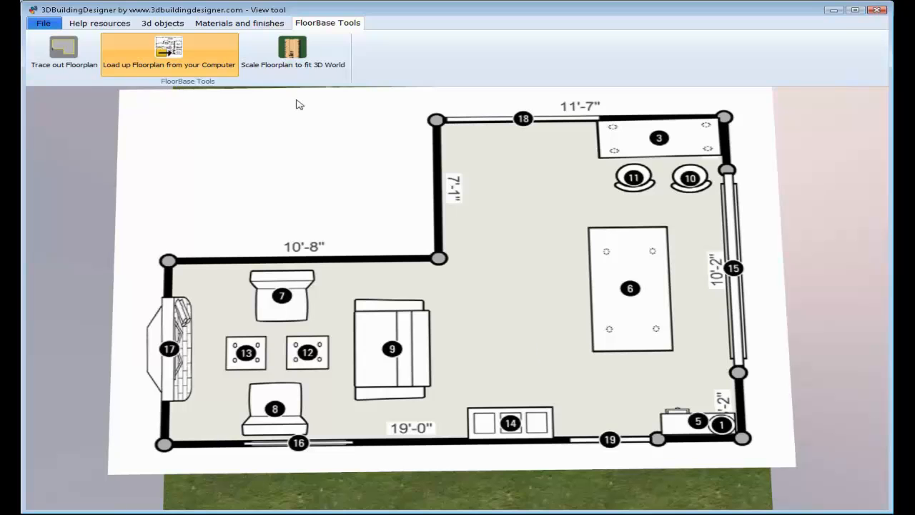
# - Scale the floorplan to the 3D world by marking the upper wall of the lounge wing and giving it a real length of 10' 8"
pyautogui.click(291, 60)
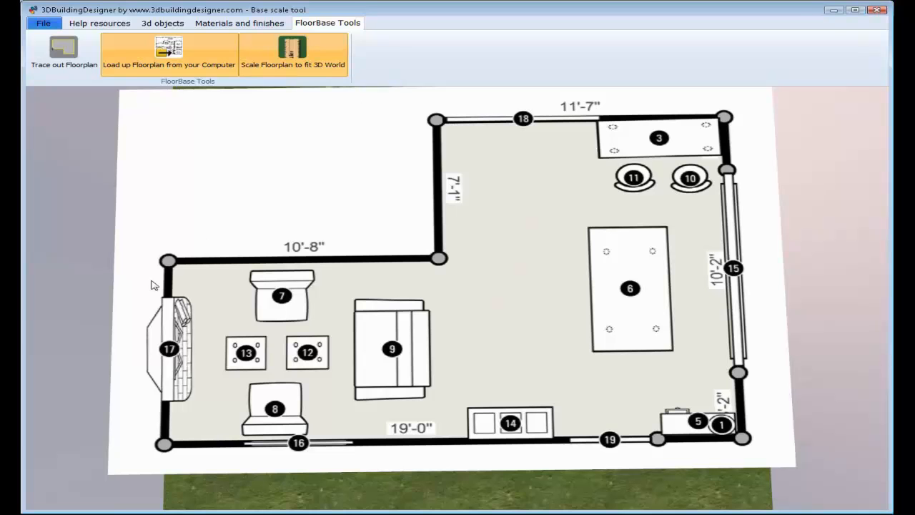
pyautogui.moveTo(169, 262)
pyautogui.mouseDown()
pyautogui.moveTo(447, 260)
pyautogui.moveTo(398, 273)
pyautogui.mouseUp()
pyautogui.write('10')
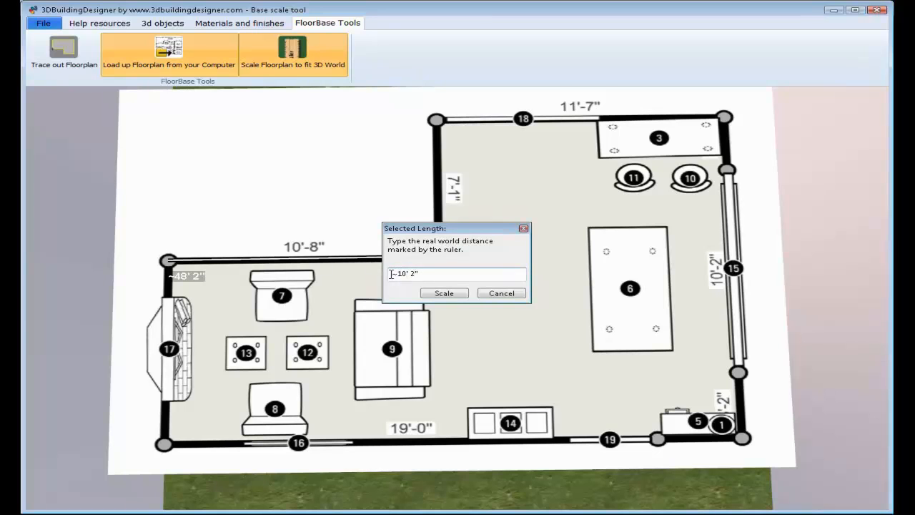
pyautogui.click(443, 293)
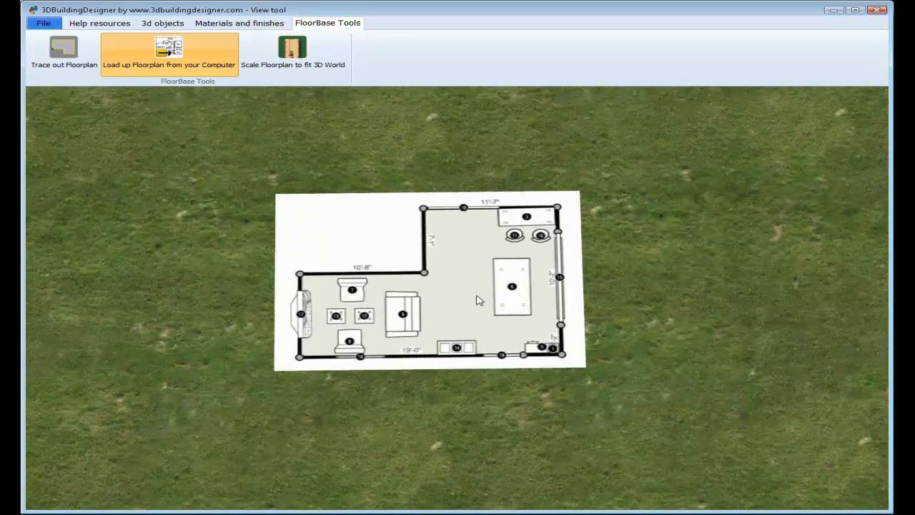
# - Trace the L-shaped outer walls from the lower-left corner, about 9' 2" up, 10' 8" right, 7' 0" up, 11' 7" right, 16' 3" down and back
pyautogui.click(57, 61)
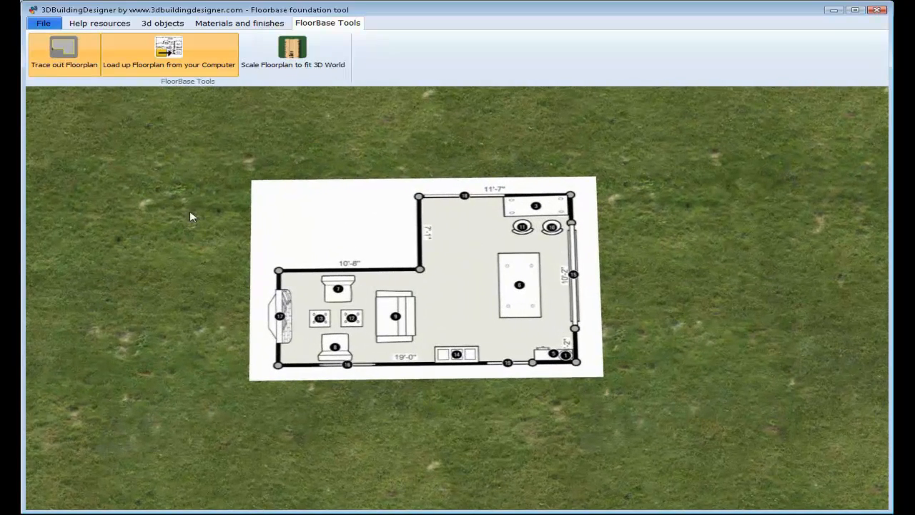
pyautogui.click(279, 365)
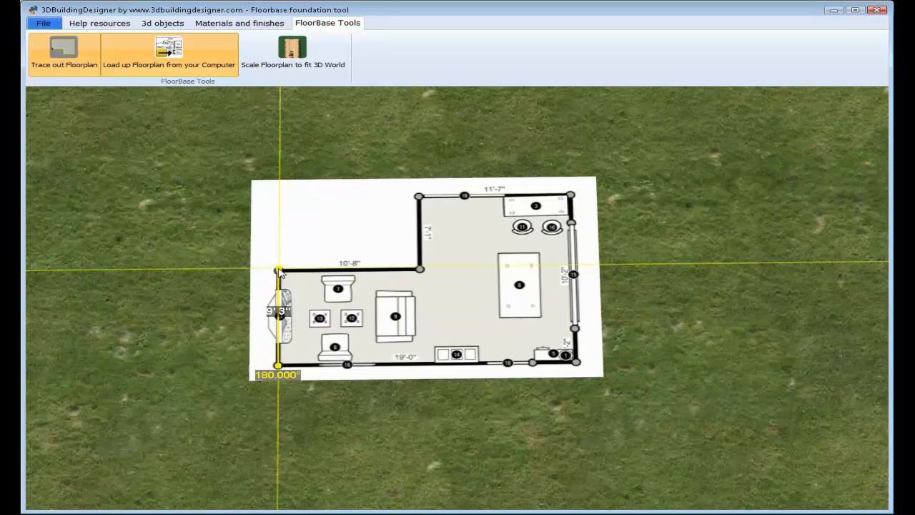
pyautogui.click(278, 270)
pyautogui.click(420, 270)
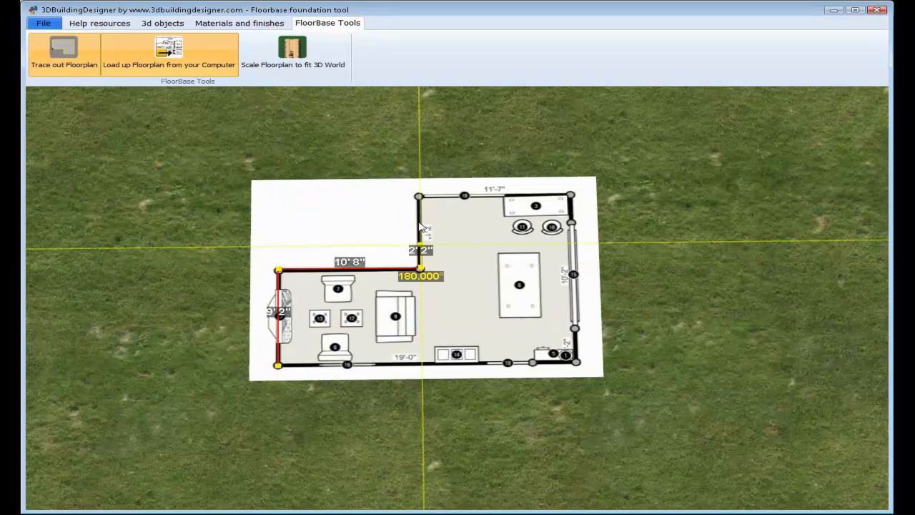
pyautogui.click(419, 196)
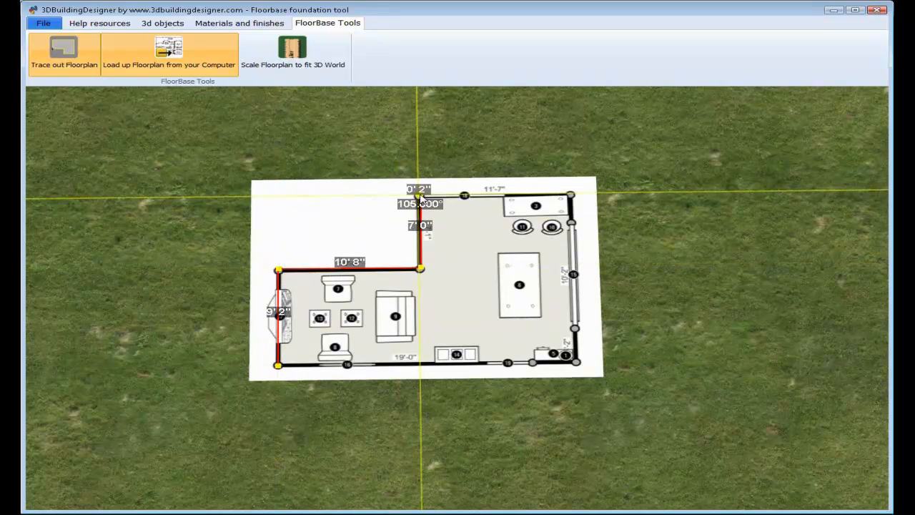
pyautogui.click(571, 194)
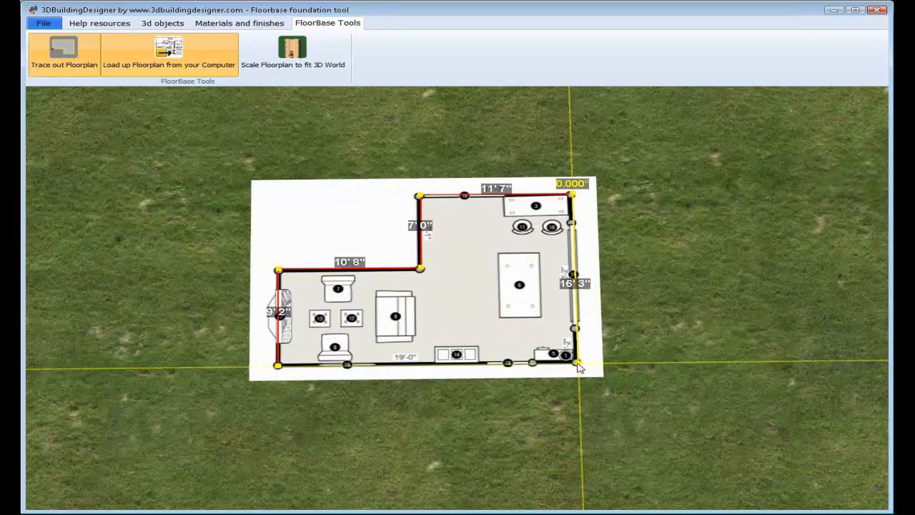
pyautogui.click(576, 363)
pyautogui.click(278, 366)
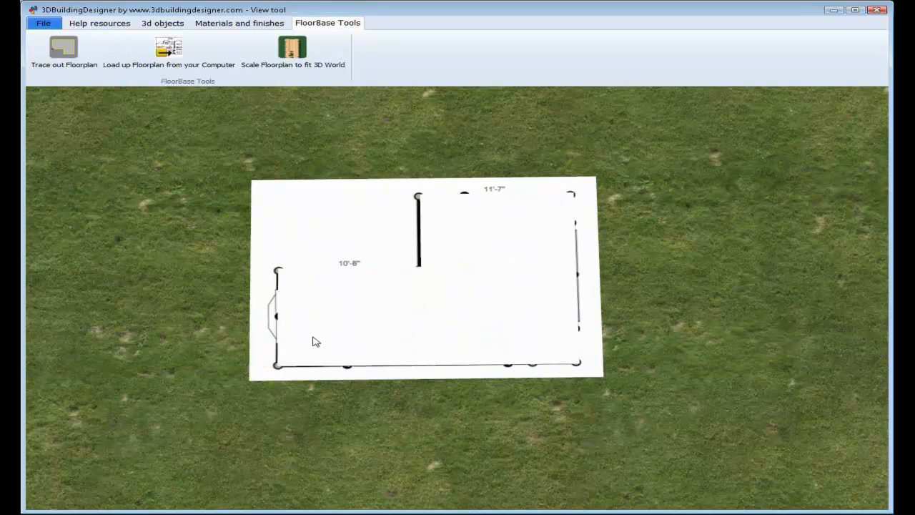
# - Build Standard External walls on the L-shaped foundation, 7' 10" high and 0' 3" deep, with the foundation inset inside the walls
pyautogui.click(313, 337)
pyautogui.click(104, 50)
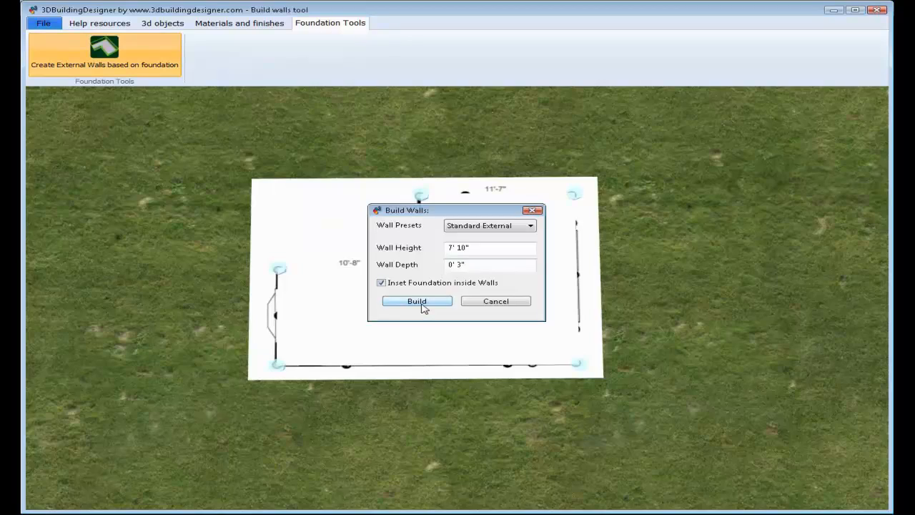
pyautogui.click(420, 301)
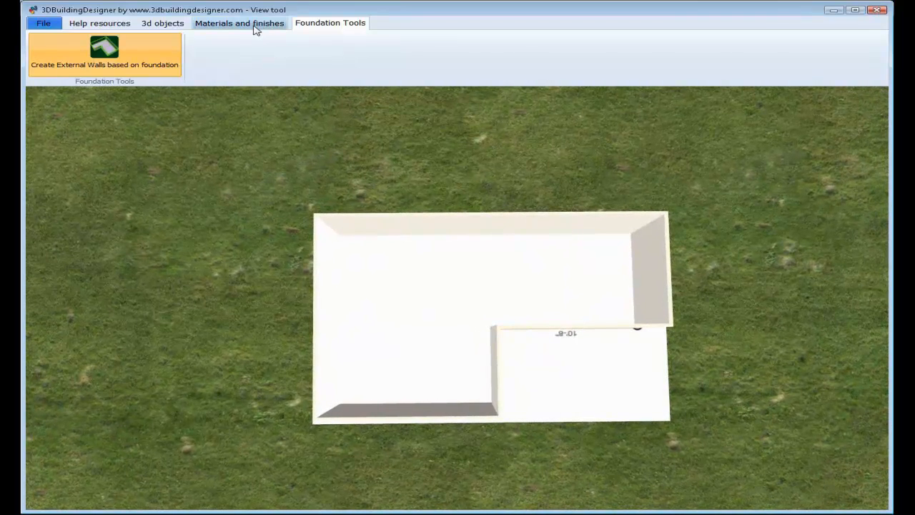
pyautogui.click(256, 27)
pyautogui.click(164, 53)
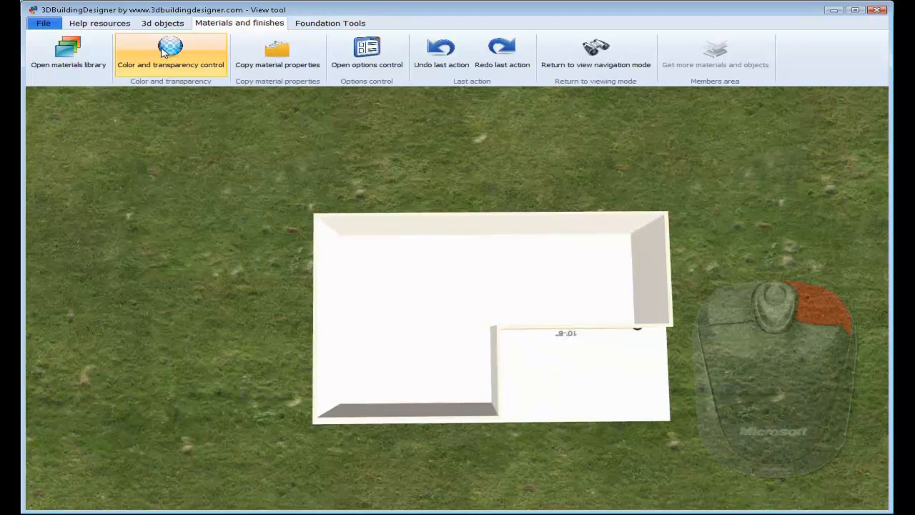
pyautogui.moveTo(391, 273); pyautogui.dragTo(321, 264, button='right')
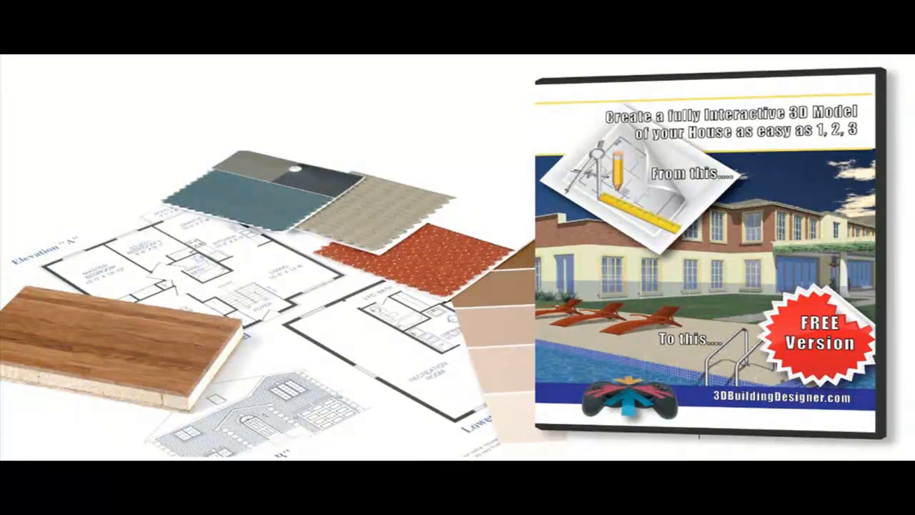